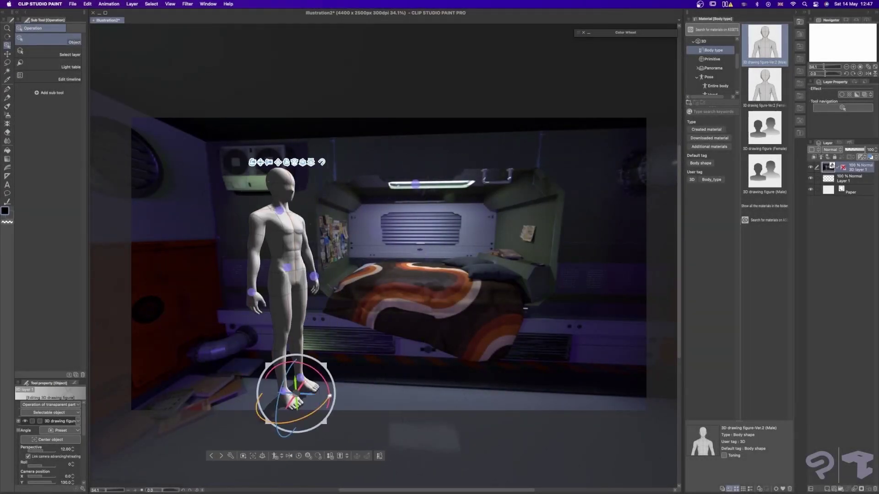
Step: Reposition the standing 3D drawing figure on the floor of the bedroom panorama
{"action": "left_click_drag", "start_coordinate": [347, 389], "coordinate": [554, 389]}
{"action": "left_click_drag", "start_coordinate": [537, 375], "coordinate": [313, 315]}
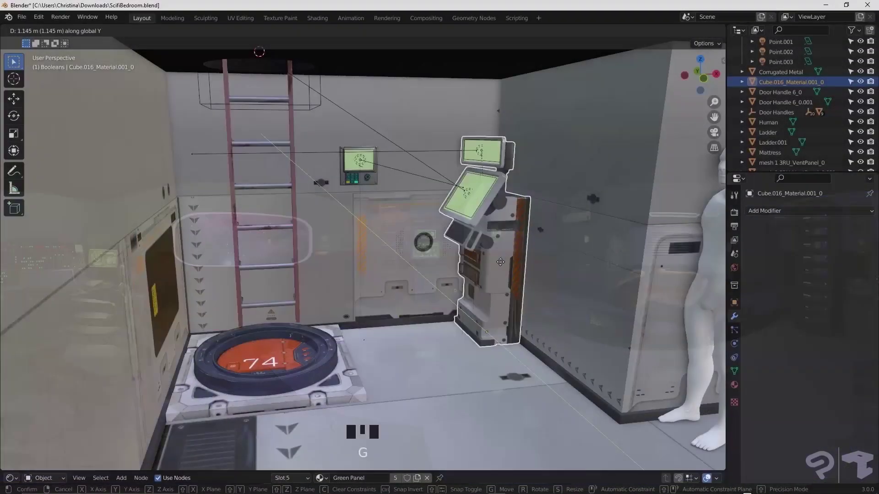
Step: Place the terminal along the Y axis and rotate it 90° about Z
{"action": "left_click", "coordinate": [481, 252]}
{"action": "key", "text": "r"}
{"action": "key", "text": "z"}
{"action": "key", "text": "9"}
{"action": "key", "text": "0"}
{"action": "key", "text": "Return"}
Step: Move the rotated terminal back against the wall beside the ladder and adjust its position along X
{"action": "key", "text": "g"}
{"action": "left_click", "coordinate": [393, 298]}
{"action": "key", "text": "g"}
{"action": "key", "text": "x"}
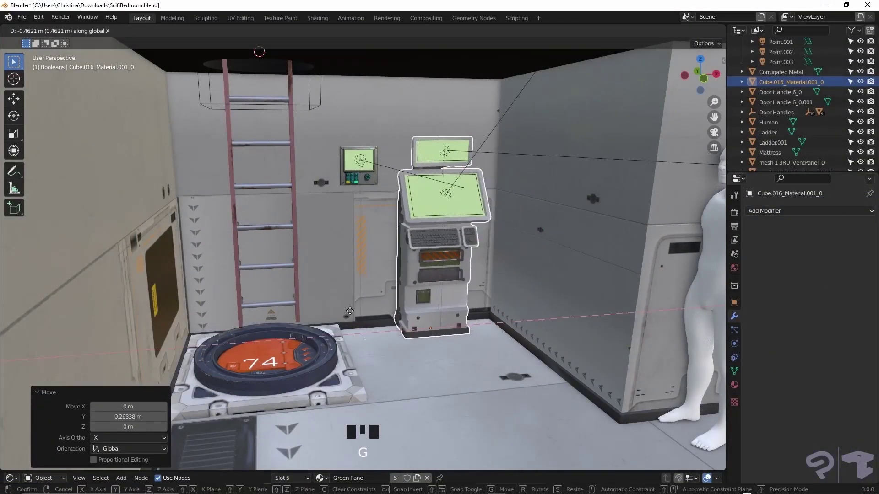
{"action": "left_click", "coordinate": [376, 289]}
Step: Parent the point light Point.001 to the small wall panel and move the panel along the back wall
{"action": "left_click", "coordinate": [357, 179]}
{"action": "key", "text": "g"}
{"action": "key", "text": "x"}
{"action": "right_click", "coordinate": [393, 177]}
{"action": "left_click", "coordinate": [371, 171]}
{"action": "key", "text": "ctrl+p"}
{"action": "left_click", "coordinate": [371, 171]}
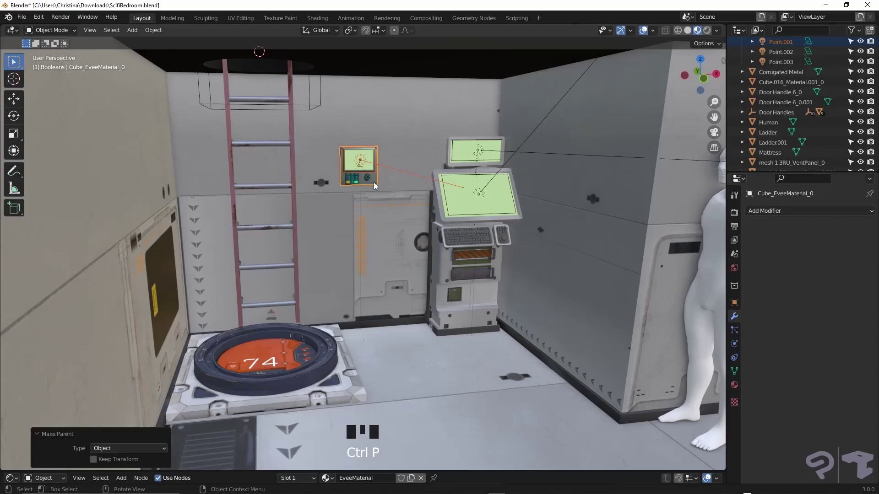
{"action": "key", "text": "g"}
{"action": "left_click", "coordinate": [410, 173]}
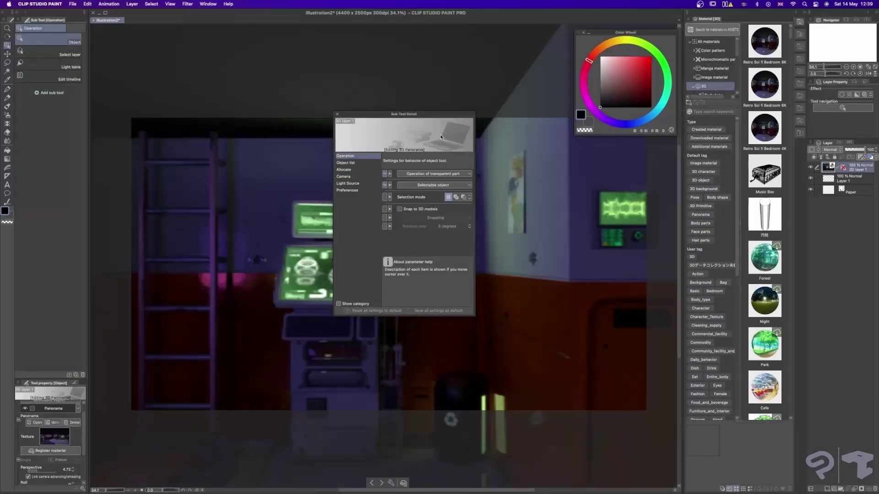
Step: Move the Sub Tool Detail window off the canvas and turn the bedroom panorama to a different viewing angle
{"action": "mouse_move", "coordinate": [436, 114]}
{"action": "left_mouse_down"}
{"action": "mouse_move", "coordinate": [96, 116]}
{"action": "mouse_move", "coordinate": [81, 129]}
{"action": "left_mouse_up"}
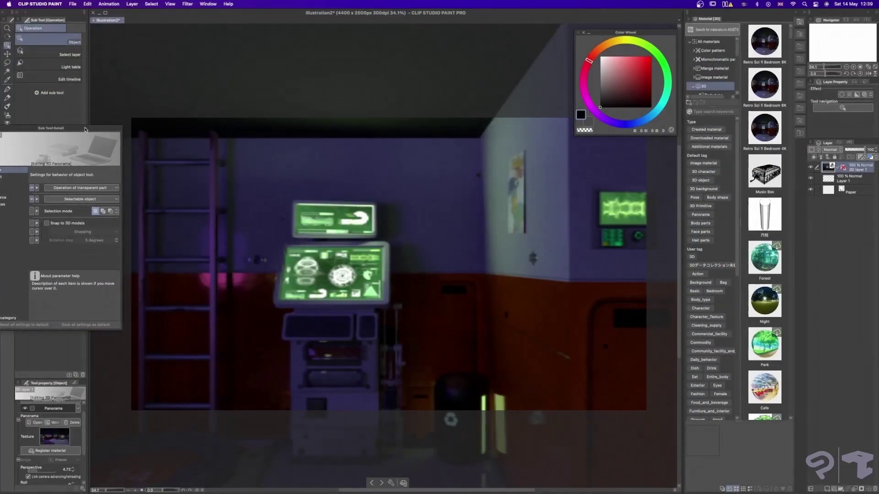
{"action": "left_click_drag", "start_coordinate": [465, 211], "coordinate": [540, 251]}
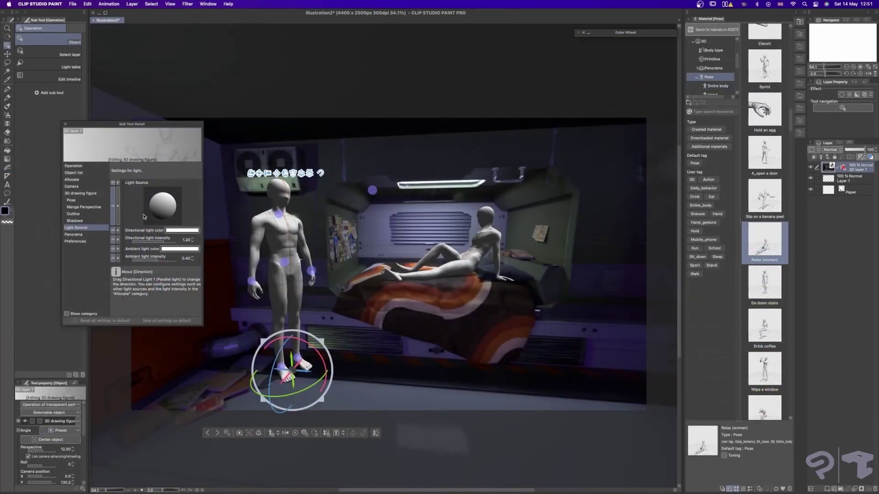
Step: Set the directional light colour of the 3D drawing figures to a soft blue
{"action": "left_click", "coordinate": [176, 232]}
{"action": "left_click", "coordinate": [128, 244]}
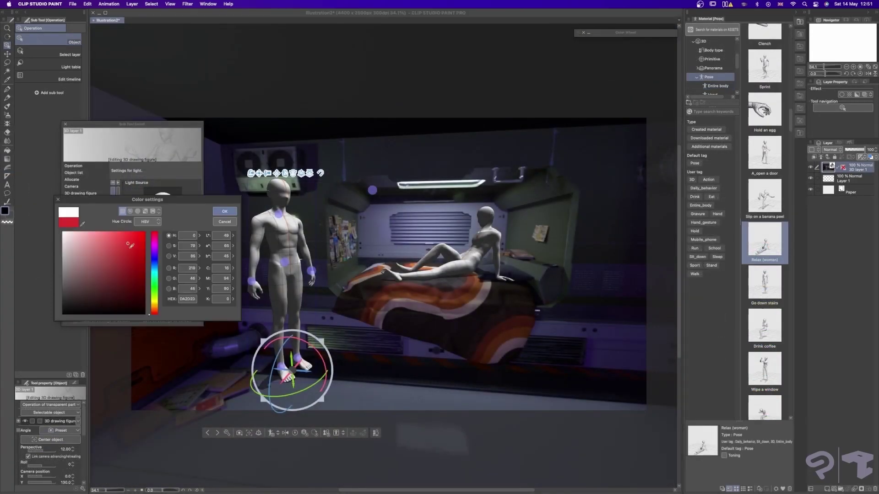
{"action": "left_click_drag", "start_coordinate": [156, 251], "coordinate": [156, 253]}
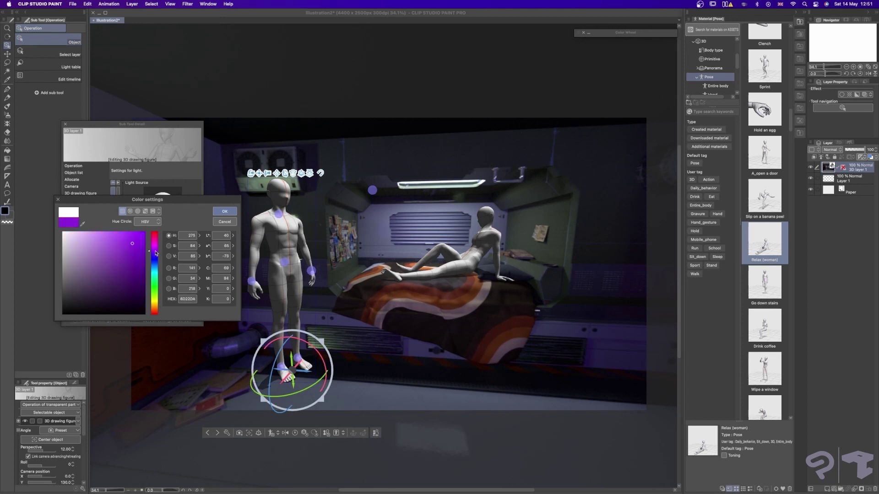
{"action": "left_click", "coordinate": [224, 211]}
{"action": "left_click", "coordinate": [179, 231]}
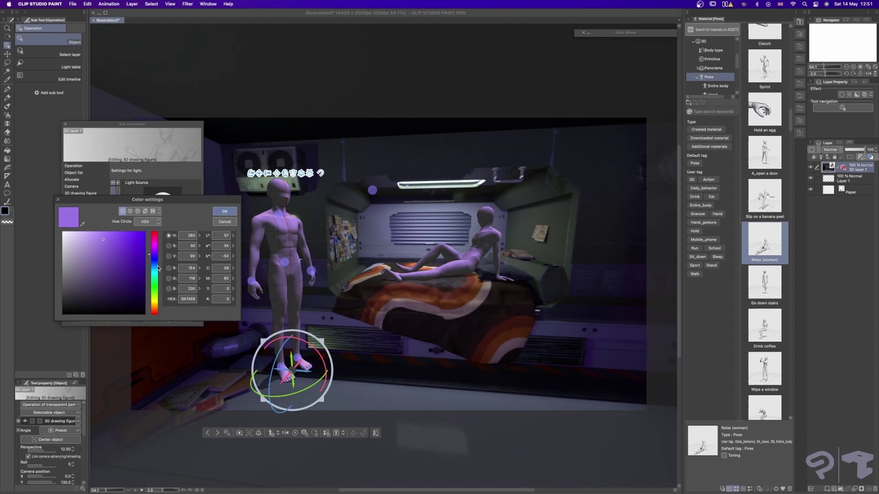
{"action": "left_click", "coordinate": [222, 213]}
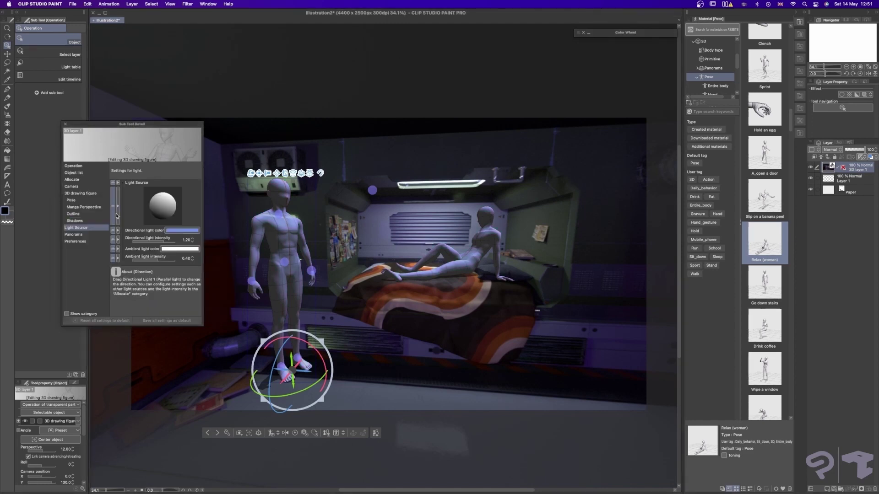
{"action": "left_click", "coordinate": [182, 230]}
{"action": "left_click", "coordinate": [222, 214]}
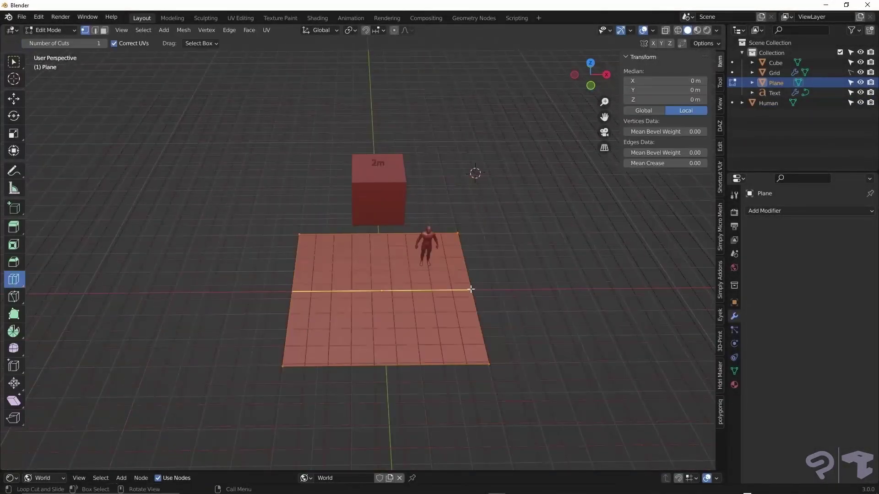
Step: Add a loop cut slightly off the plane's centre and extrude the shorter side edge 2 m along negative X
{"action": "left_click_drag", "start_coordinate": [474, 287], "coordinate": [474, 295]}
{"action": "left_click", "coordinate": [474, 295]}
{"action": "left_click", "coordinate": [95, 30]}
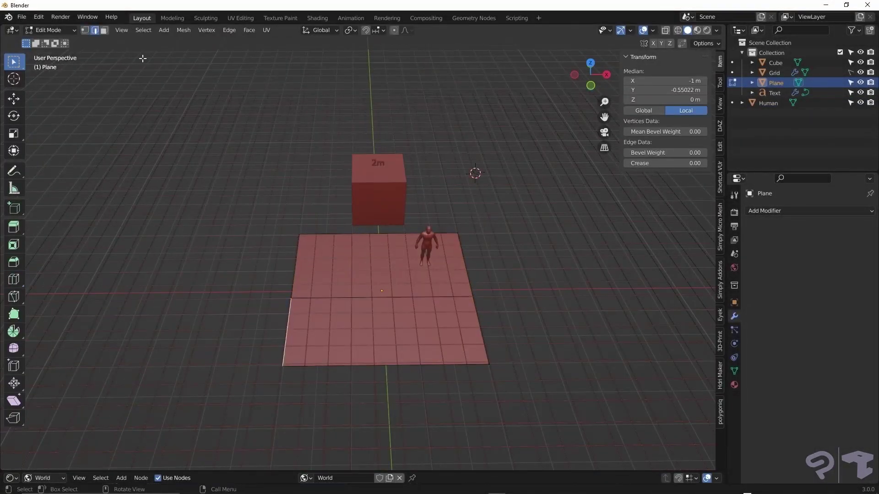
{"action": "left_click", "coordinate": [287, 332]}
{"action": "key", "text": "e"}
{"action": "key", "text": "x"}
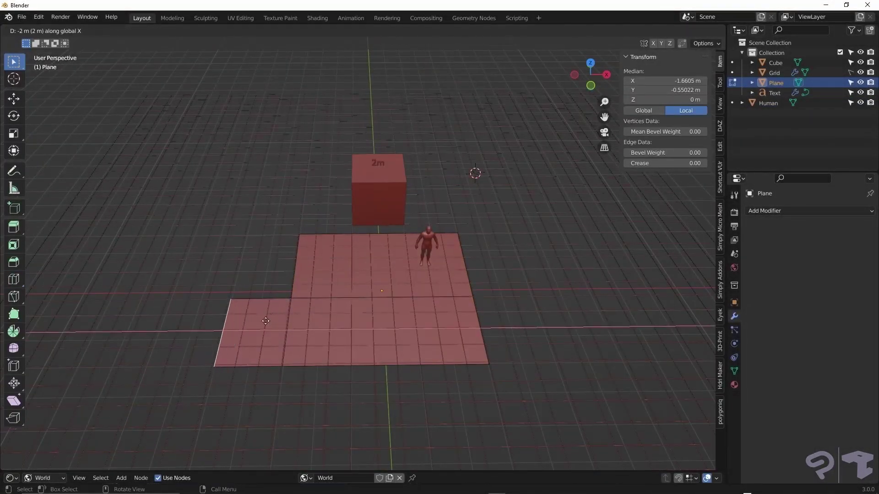
{"action": "left_click", "coordinate": [262, 367]}
Step: Inset the floor faces to leave a narrow border around the L-shaped plan
{"action": "scroll", "coordinate": [424, 252], "scroll_direction": "up", "scroll_amount": 5}
{"action": "middle_click_drag", "start_coordinate": [424, 252], "coordinate": [366, 216]}
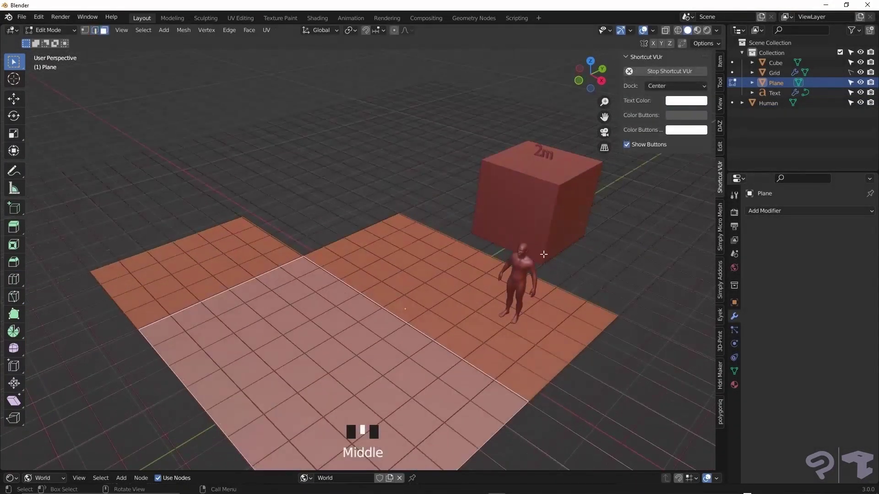
{"action": "key", "text": "i"}
{"action": "left_click", "coordinate": [435, 266]}
Step: Select all the border faces around the floor and extrude them upward to form the room's walls
{"action": "left_click", "coordinate": [430, 212]}
{"action": "left_click", "coordinate": [321, 222], "text": "shift"}
{"action": "left_click", "coordinate": [261, 244], "text": "shift"}
{"action": "left_click", "coordinate": [245, 292], "text": "shift"}
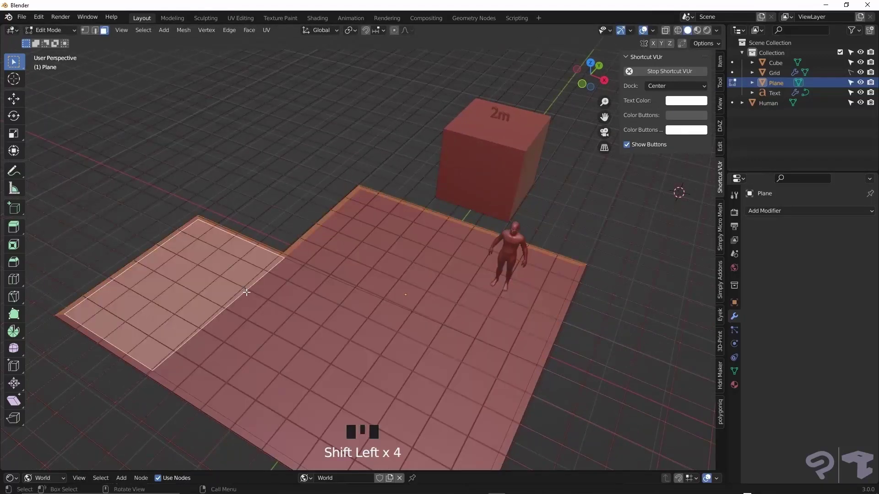
{"action": "middle_click_drag", "start_coordinate": [245, 293], "coordinate": [275, 257]}
{"action": "left_click", "coordinate": [461, 369], "text": "shift"}
{"action": "left_click", "coordinate": [329, 349], "text": "shift"}
{"action": "middle_click_drag", "start_coordinate": [330, 348], "coordinate": [520, 289]}
{"action": "key", "text": "e"}
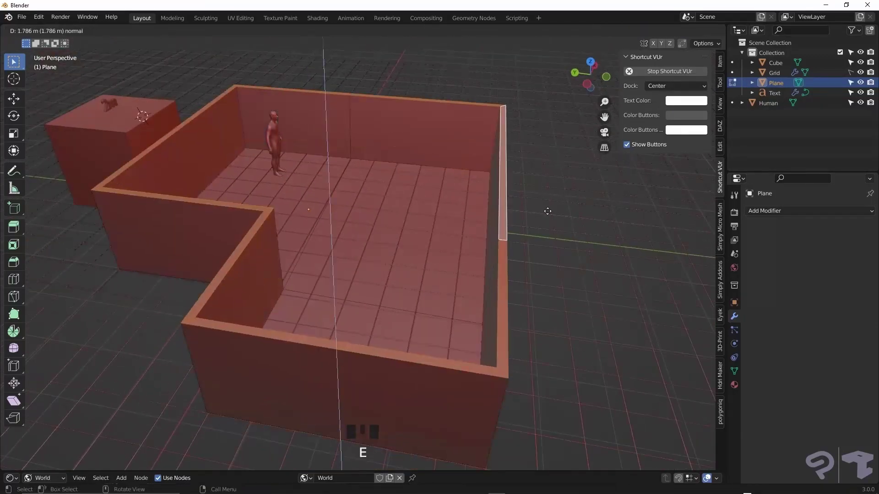
{"action": "left_click", "coordinate": [548, 238]}
Step: Adjust the height of the extruded walls along Z in front view
{"action": "key", "text": "KP_1"}
{"action": "scroll", "coordinate": [548, 239], "scroll_direction": "up", "scroll_amount": 5}
{"action": "key", "text": "g"}
{"action": "key", "text": "z"}
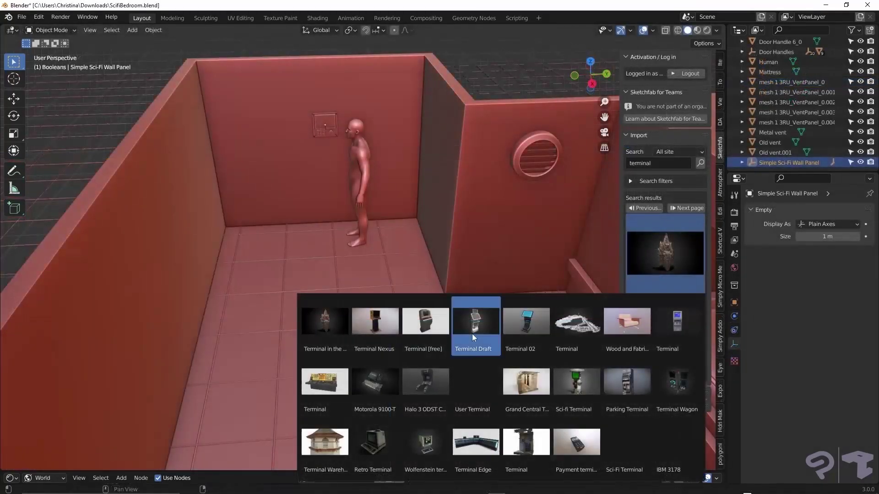
Step: Import the Terminal Draft model from the Sketchfab results and resize it to suit the room
{"action": "left_click", "coordinate": [472, 338]}
{"action": "left_click", "coordinate": [671, 366]}
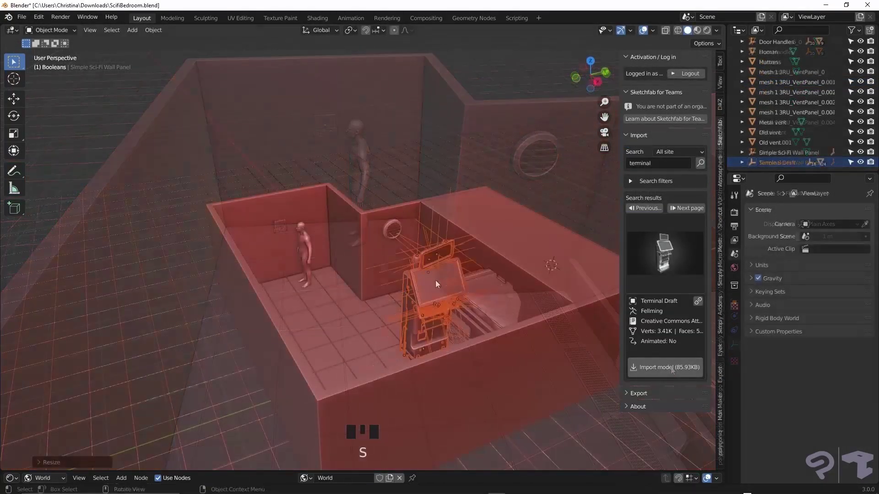
{"action": "scroll", "coordinate": [459, 274], "scroll_direction": "down", "scroll_amount": 2}
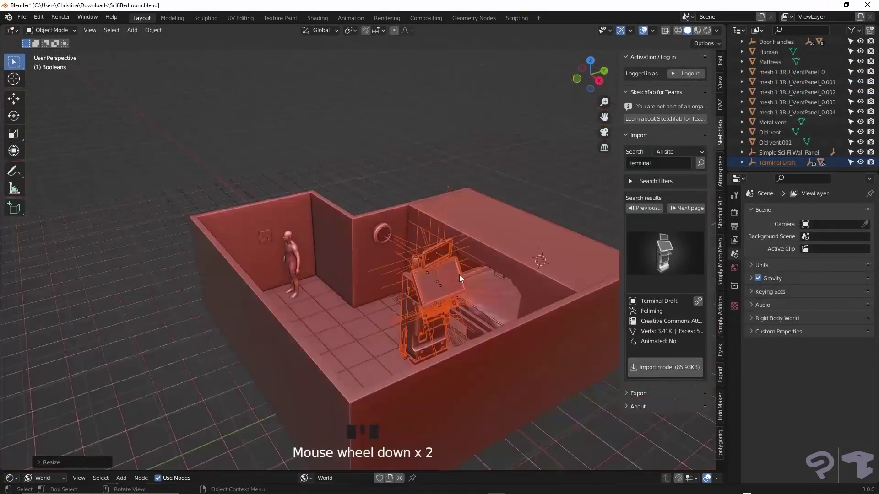
{"action": "scroll", "coordinate": [546, 222], "scroll_direction": "up", "scroll_amount": 1}
{"action": "key", "text": "s"}
{"action": "left_click", "coordinate": [517, 289]}
Step: Move the terminal along Y and X to stand in the alcove beside the human figure
{"action": "middle_click_drag", "start_coordinate": [517, 288], "coordinate": [463, 268]}
{"action": "key", "text": "g"}
{"action": "key", "text": "y"}
{"action": "left_click", "coordinate": [389, 279]}
{"action": "key", "text": "g"}
{"action": "key", "text": "x"}
{"action": "left_click", "coordinate": [362, 193]}
Step: Fine-tune the terminal's scale against the human reference figure
{"action": "scroll", "coordinate": [362, 220], "scroll_direction": "up", "scroll_amount": 6}
{"action": "scroll", "coordinate": [369, 226], "scroll_direction": "down", "scroll_amount": 2}
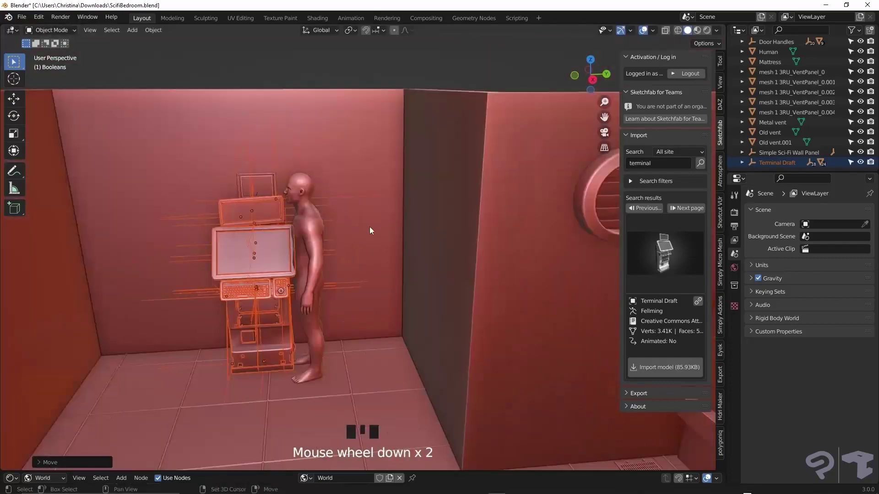
{"action": "key", "text": "s"}
{"action": "middle_click_drag", "start_coordinate": [370, 227], "coordinate": [442, 228]}
{"action": "left_click", "coordinate": [424, 215]}
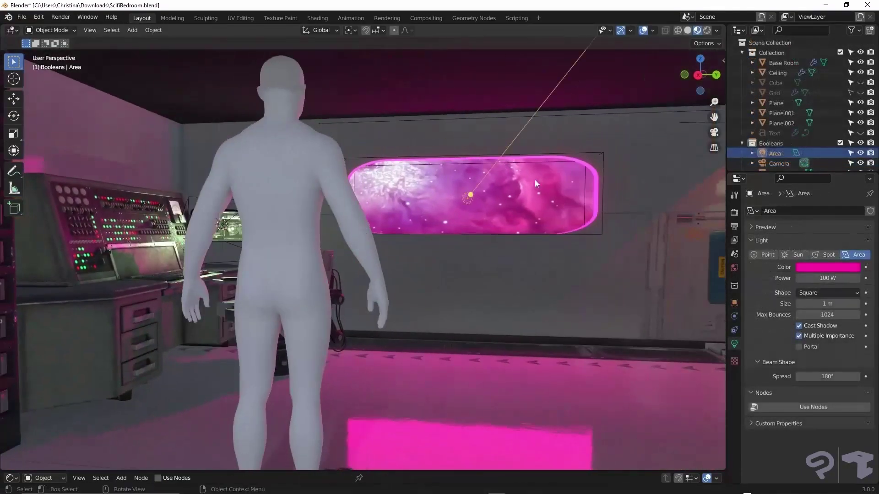
Step: Move the nebula background plane along Z to reframe the stars seen through the window
{"action": "left_click", "coordinate": [535, 180]}
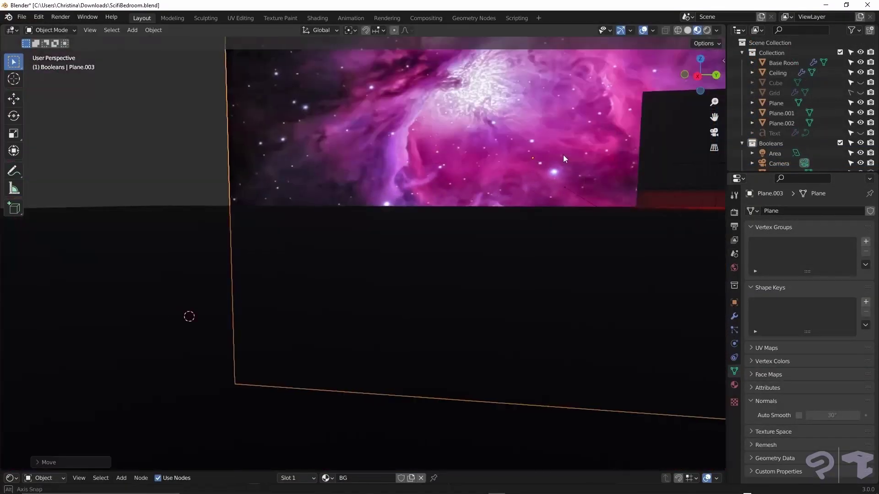
{"action": "middle_click_drag", "start_coordinate": [563, 155], "coordinate": [540, 167]}
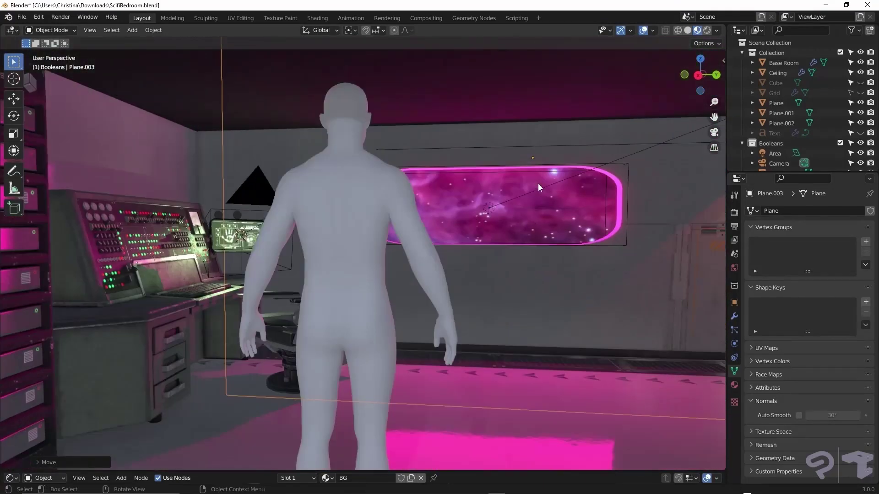
{"action": "key", "text": "g"}
{"action": "key", "text": "z"}
{"action": "left_click", "coordinate": [588, 92]}
Step: Change the colour of the magenta area light at the window
{"action": "left_click", "coordinate": [568, 179]}
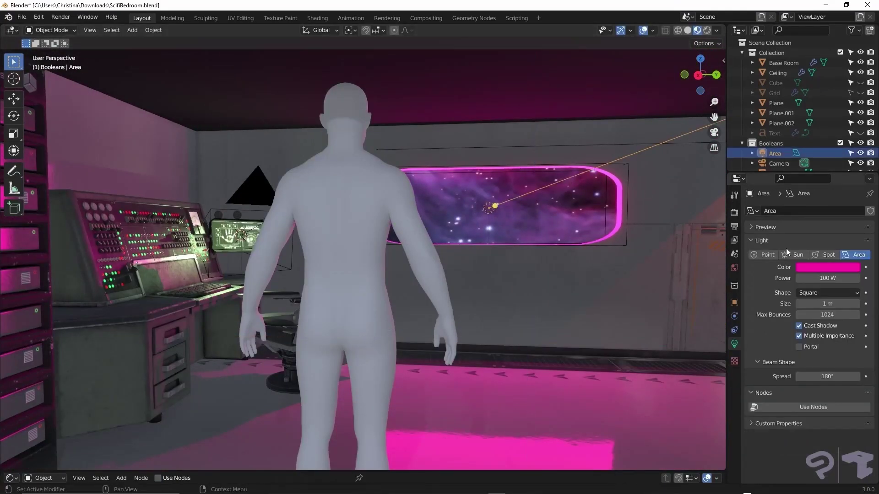
{"action": "left_click", "coordinate": [826, 267]}
{"action": "left_click_drag", "start_coordinate": [836, 190], "coordinate": [832, 181]}
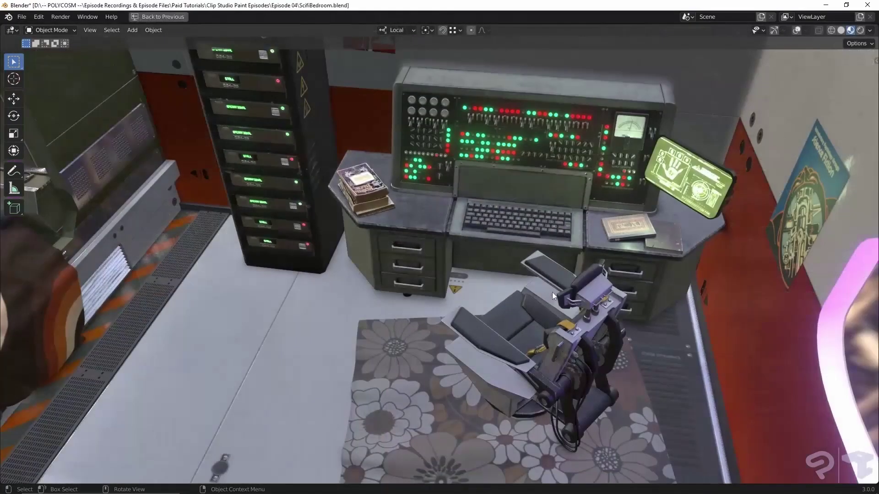
{"action": "middle_click_drag", "start_coordinate": [552, 292], "coordinate": [573, 240]}
{"action": "scroll", "coordinate": [558, 241], "scroll_direction": "up", "scroll_amount": 3}
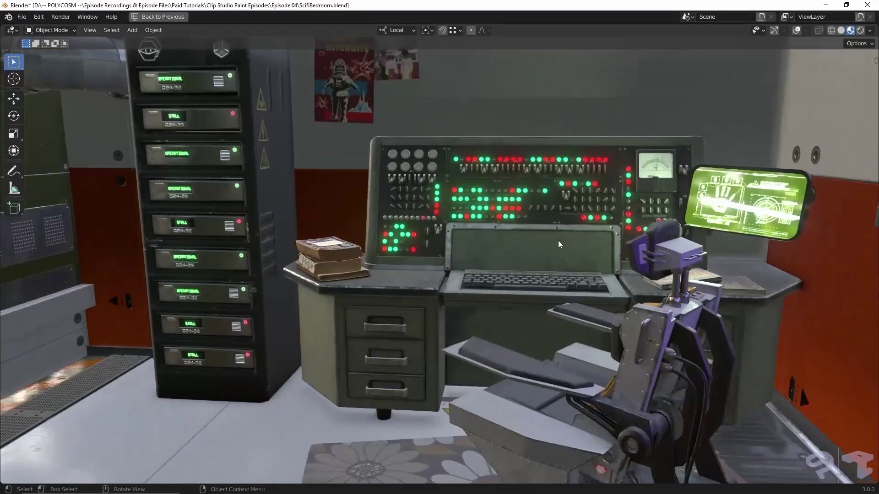
{"action": "scroll", "coordinate": [411, 267], "scroll_direction": "down", "scroll_amount": 2}
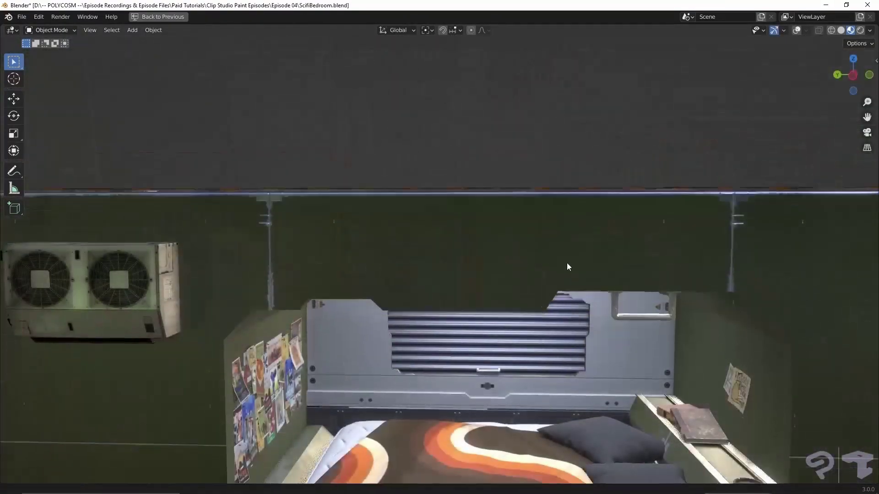
{"action": "mouse_move", "coordinate": [567, 263]}
{"action": "middle_mouse_down"}
{"action": "mouse_move", "coordinate": [542, 462]}
{"action": "mouse_move", "coordinate": [536, 414]}
{"action": "mouse_move", "coordinate": [559, 277]}
{"action": "middle_mouse_up"}
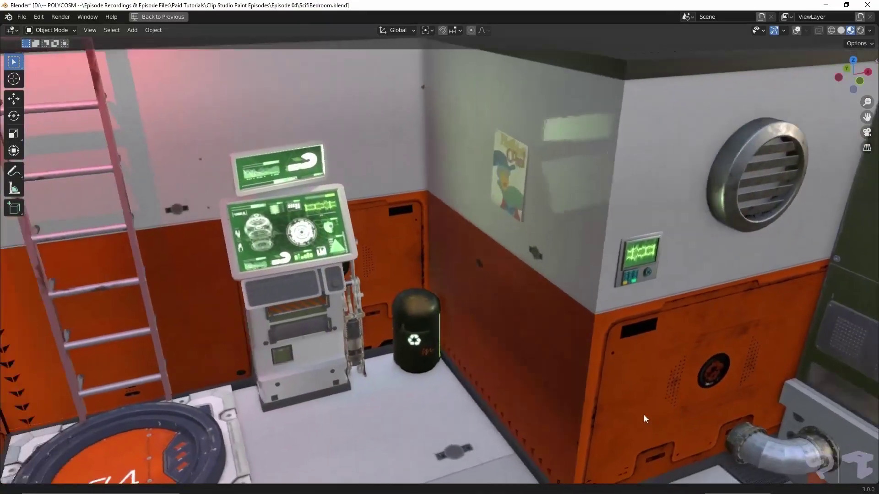
{"action": "mouse_move", "coordinate": [643, 415]}
{"action": "middle_mouse_down"}
{"action": "mouse_move", "coordinate": [680, 391]}
{"action": "mouse_move", "coordinate": [451, 329]}
{"action": "mouse_move", "coordinate": [508, 388]}
{"action": "mouse_move", "coordinate": [445, 395]}
{"action": "mouse_move", "coordinate": [377, 418]}
{"action": "middle_mouse_up"}
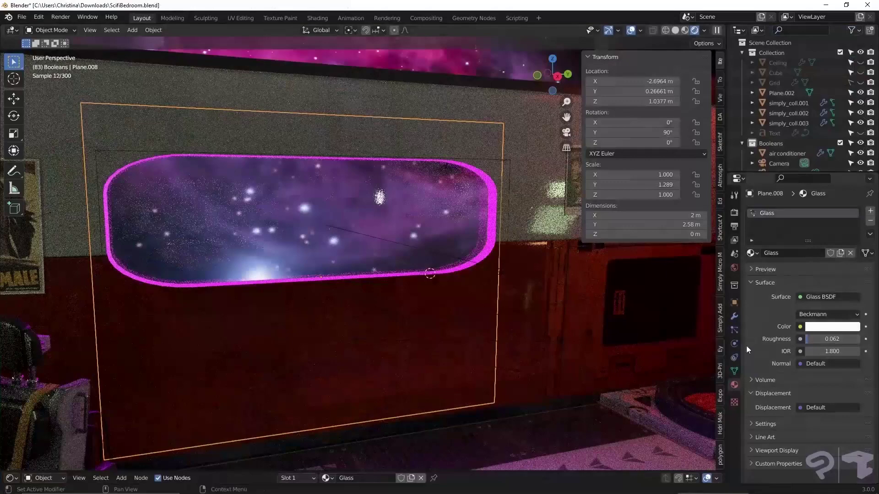
Step: Set the window's Glass material to roughness 0.120 and IOR 1.0
{"action": "left_click_drag", "start_coordinate": [842, 340], "coordinate": [817, 351]}
{"action": "left_click", "coordinate": [817, 351]}
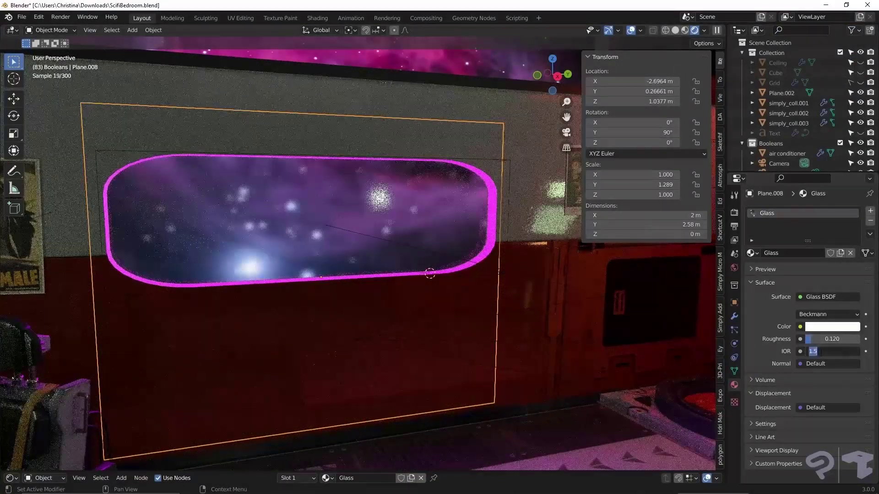
{"action": "type", "text": "1.0"}
{"action": "key", "text": "Return"}
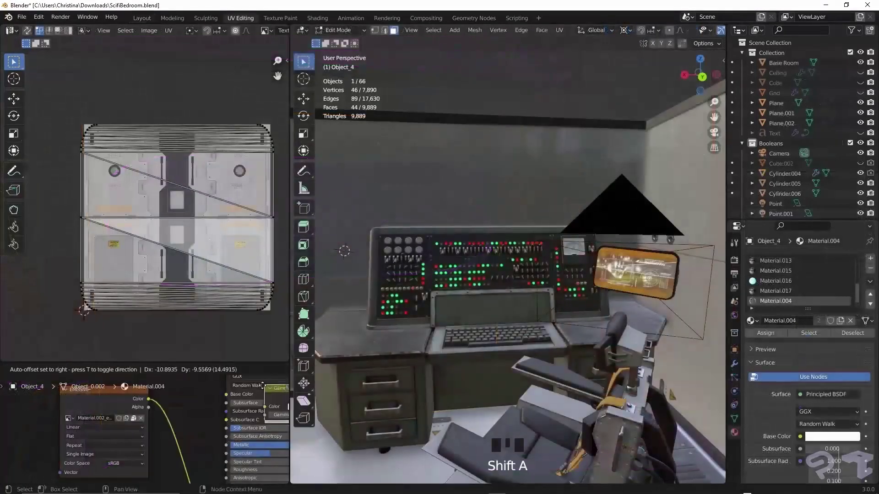
Step: Insert a Hue Saturation Value node on the emission texture's colour link of Material.004, discarding the pending Gamma node
{"action": "right_click", "coordinate": [262, 385]}
{"action": "key", "text": "shift+a"}
{"action": "left_click", "coordinate": [209, 426]}
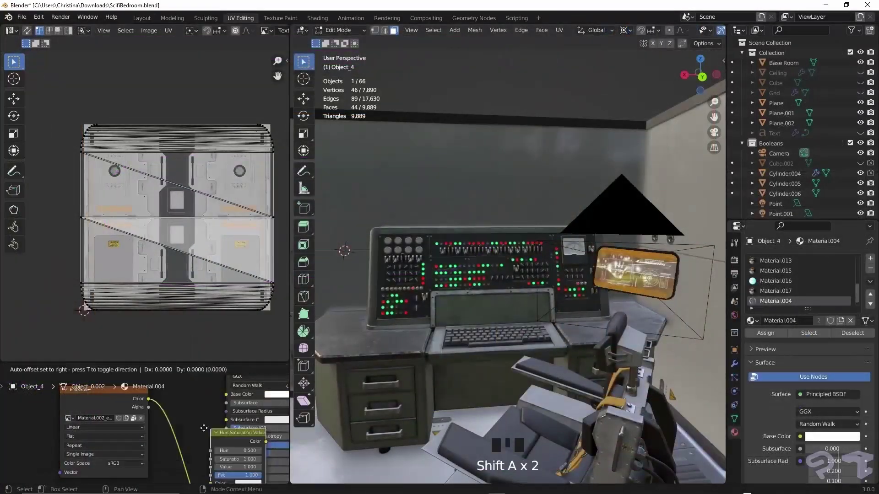
{"action": "left_click", "coordinate": [179, 410]}
Step: Set the Hue Saturation Value node's hue to 0.270 and saturation to 2.000, and fine-tune the monitor's tint
{"action": "key", "text": "Tab"}
{"action": "left_click_drag", "start_coordinate": [205, 438], "coordinate": [185, 429]}
{"action": "middle_click_drag", "start_coordinate": [439, 395], "coordinate": [458, 386]}
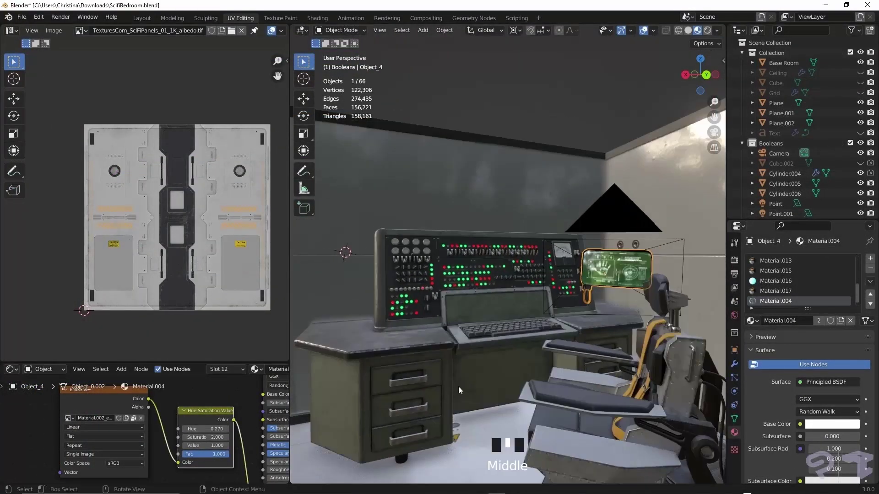
{"action": "middle_click_drag", "start_coordinate": [272, 476], "coordinate": [198, 427]}
{"action": "mouse_move", "coordinate": [211, 443]}
{"action": "left_mouse_down"}
{"action": "mouse_move", "coordinate": [232, 443]}
{"action": "mouse_move", "coordinate": [220, 442]}
{"action": "left_mouse_up"}
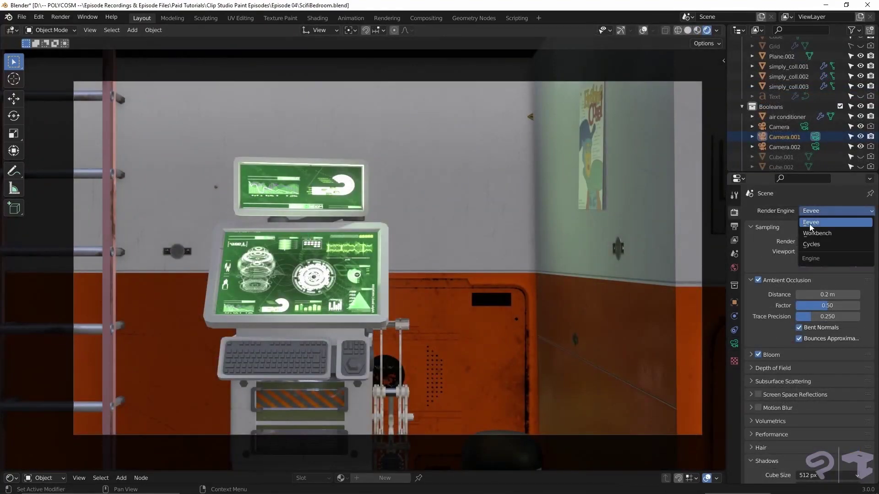
Step: Select Eevee as the scene's render engine
{"action": "left_click", "coordinate": [810, 222]}
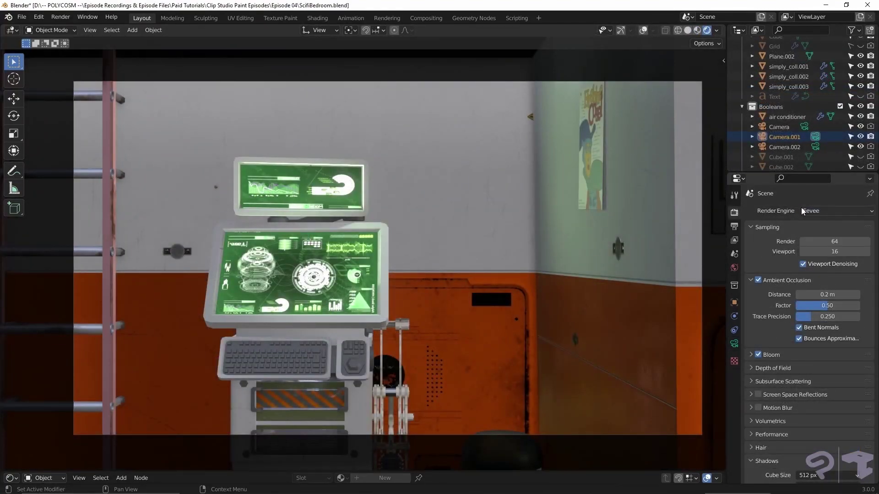
Step: Switch the scene's render engine to Cycles
{"action": "left_click", "coordinate": [804, 211]}
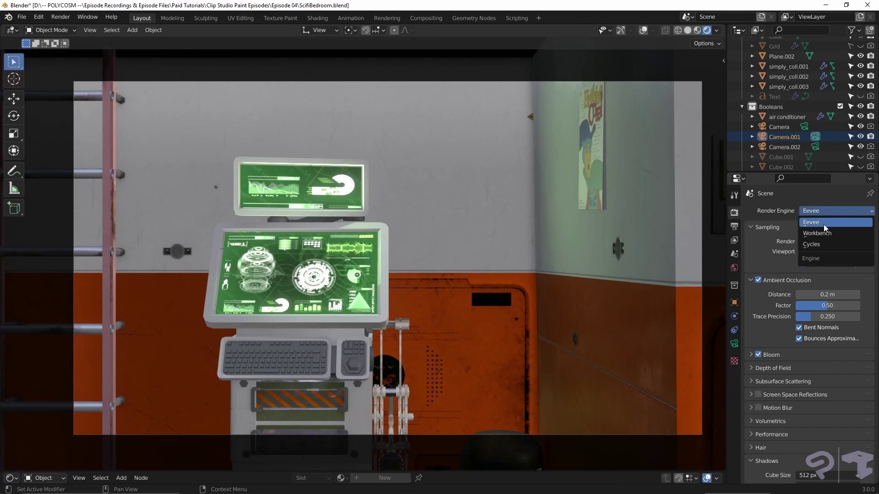
{"action": "left_click", "coordinate": [823, 244]}
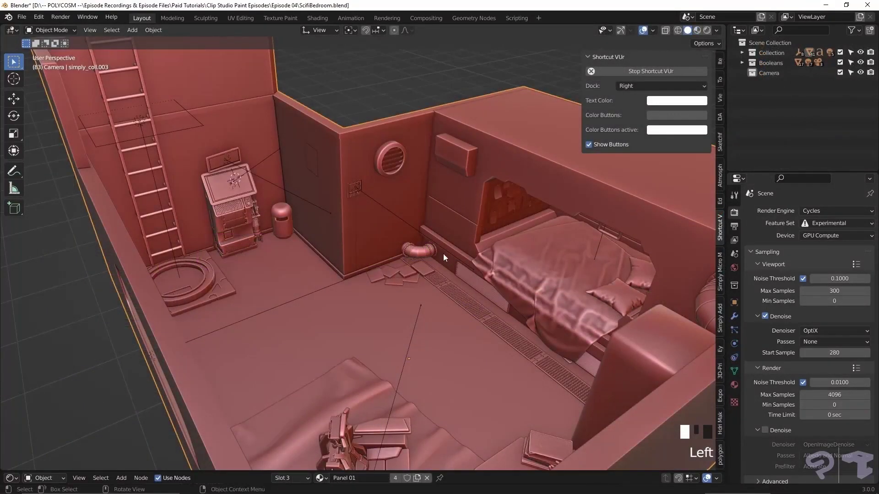
Step: Add a camera to the scene and move it inside the bedroom, between the bed and the desk
{"action": "middle_click_drag", "start_coordinate": [443, 254], "coordinate": [417, 286]}
{"action": "key", "text": "shift+a"}
{"action": "mouse_move", "coordinate": [388, 308]}
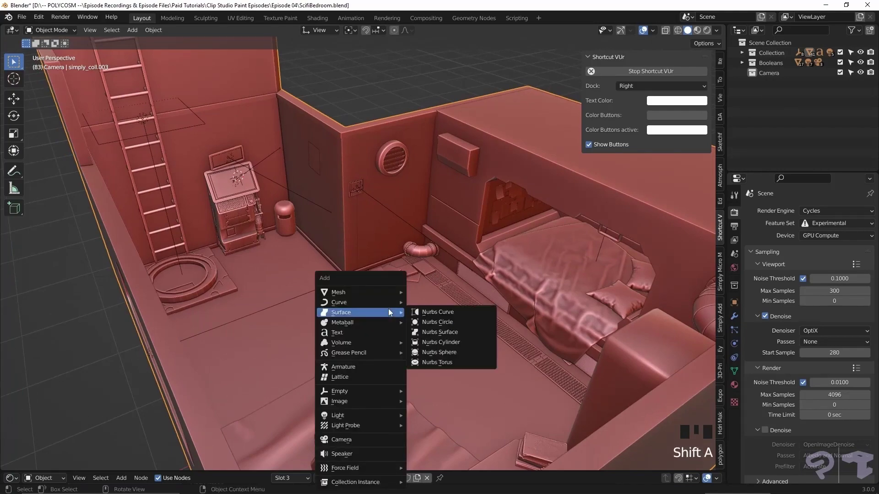
{"action": "left_click", "coordinate": [369, 440]}
{"action": "scroll", "coordinate": [380, 428], "scroll_direction": "down", "scroll_amount": 3}
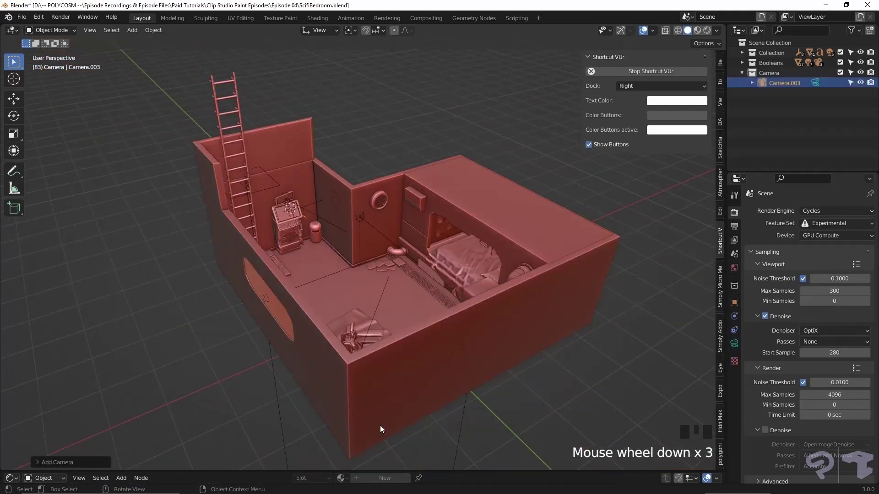
{"action": "middle_click_drag", "start_coordinate": [380, 429], "coordinate": [440, 446]}
{"action": "key", "text": "g"}
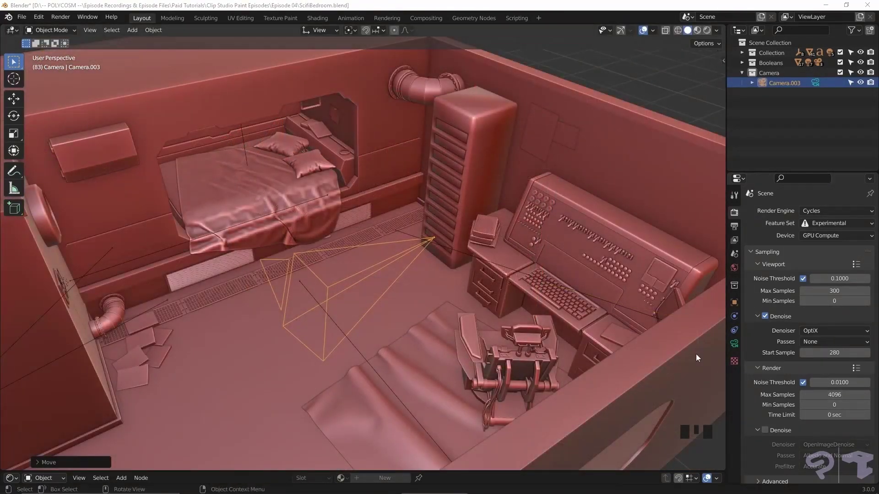
Step: Set the new camera's rotation to X 90°, Y 0° and Z 0°
{"action": "middle_click_drag", "start_coordinate": [697, 357], "coordinate": [652, 316]}
{"action": "key", "text": "n"}
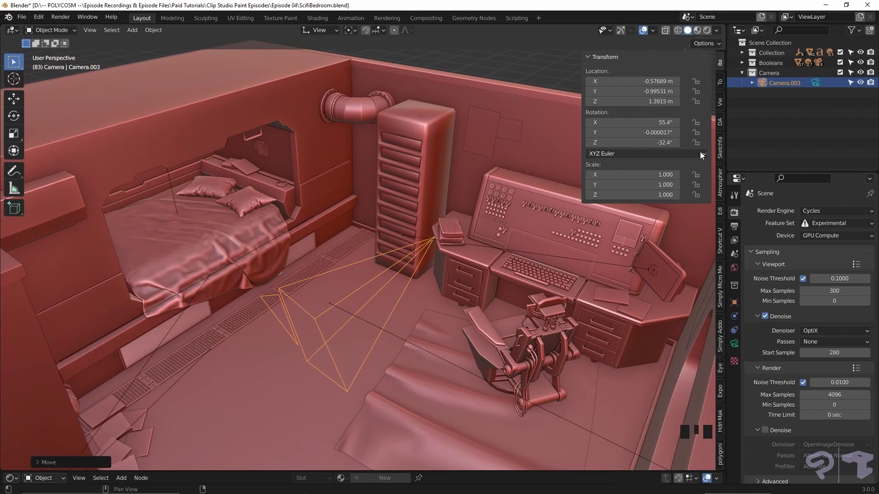
{"action": "left_click", "coordinate": [660, 122]}
{"action": "type", "text": "0"}
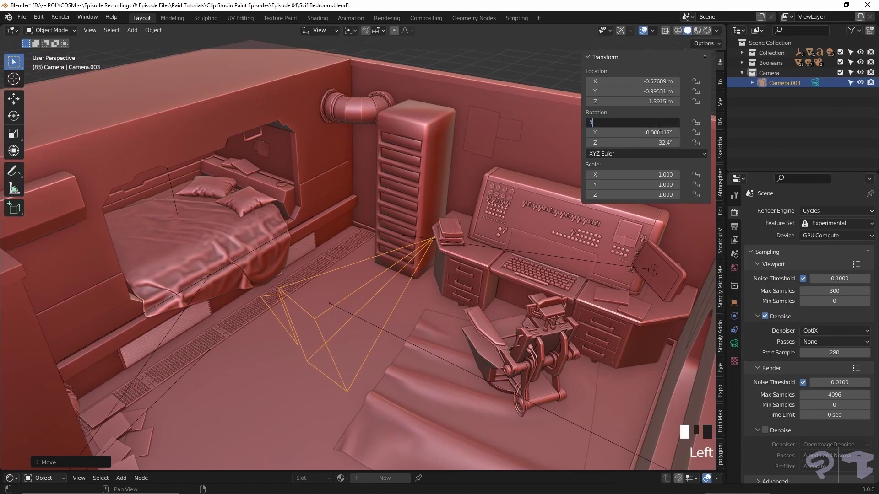
{"action": "key", "text": "Tab"}
{"action": "type", "text": "0"}
{"action": "key", "text": "Tab"}
{"action": "type", "text": "0"}
{"action": "key", "text": "Return"}
{"action": "left_click", "coordinate": [660, 123]}
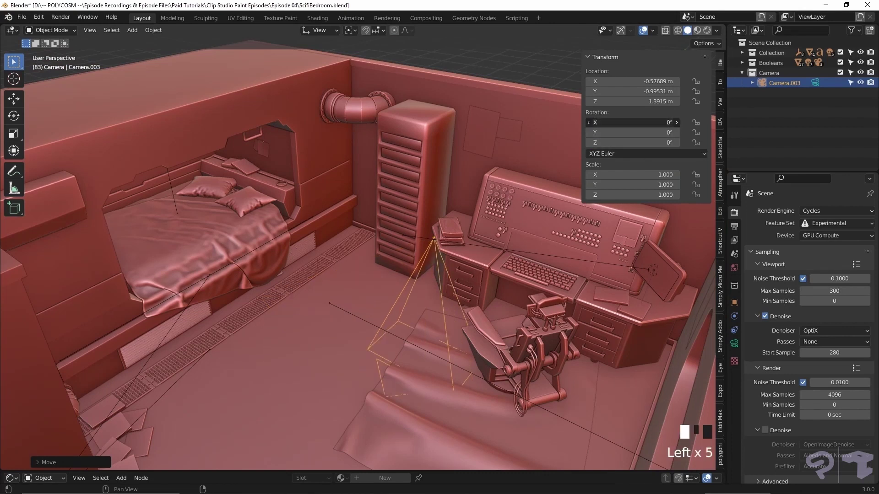
{"action": "left_click", "coordinate": [662, 125]}
{"action": "type", "text": "90"}
{"action": "key", "text": "Return"}
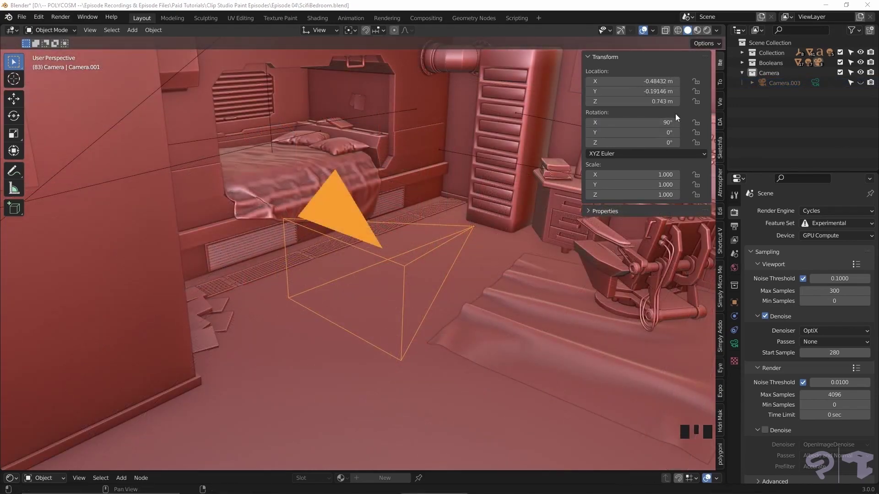
Step: Try placing Camera.001 at X 0 m and Y 0 m, and undo the location changes
{"action": "left_click", "coordinate": [670, 84]}
{"action": "type", "text": "0"}
{"action": "key", "text": "Return"}
{"action": "left_click", "coordinate": [666, 93]}
{"action": "type", "text": "0"}
{"action": "key", "text": "Return"}
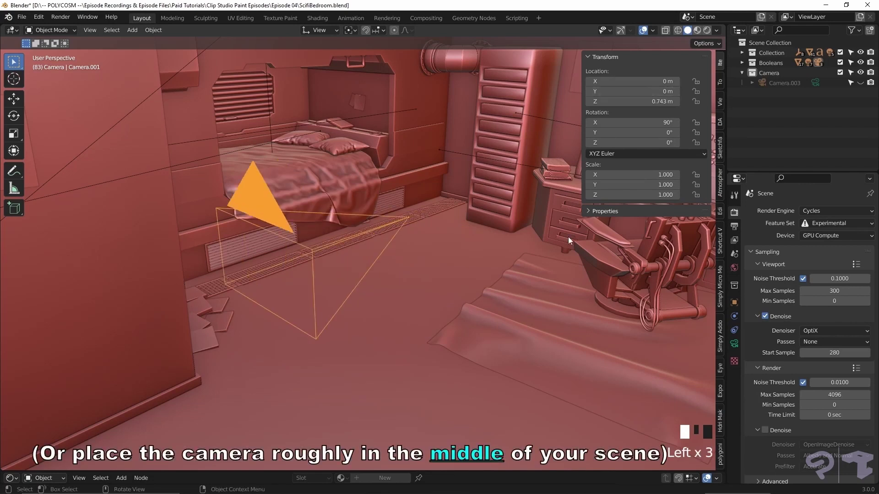
{"action": "key", "text": "ctrl+z"}
{"action": "key", "text": "ctrl+z"}
{"action": "key", "text": "ctrl+z"}
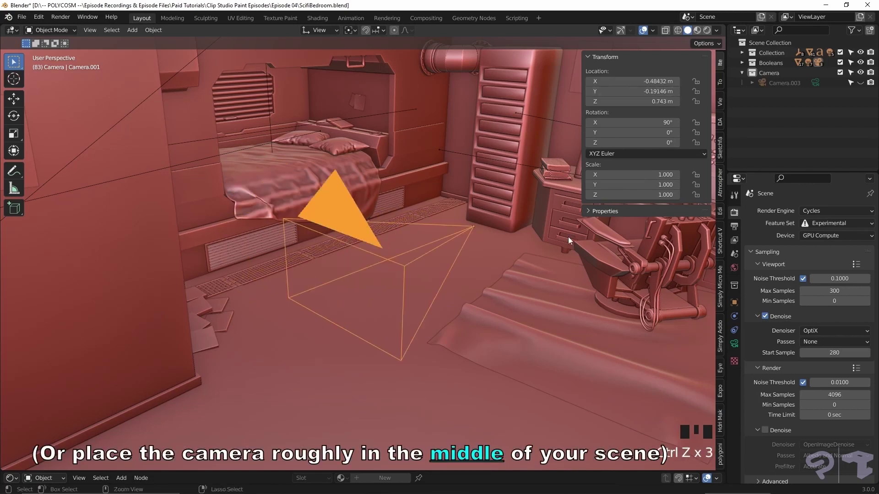
Step: Set Camera.001's Z location to 1.3 m
{"action": "left_click", "coordinate": [655, 101]}
{"action": "type", "text": "1.3"}
{"action": "key", "text": "Return"}
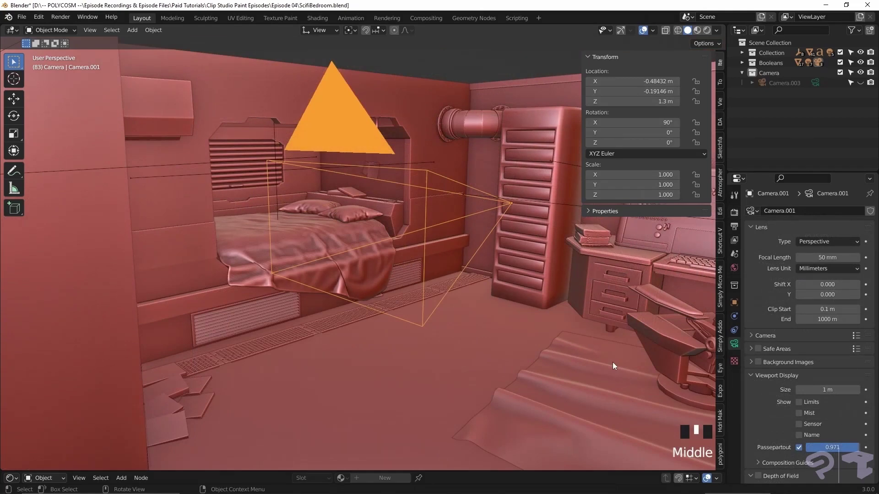
Step: Look through Camera.001 and set its lens type to Panoramic with the Equirectangular panorama type
{"action": "key", "text": "KP_0"}
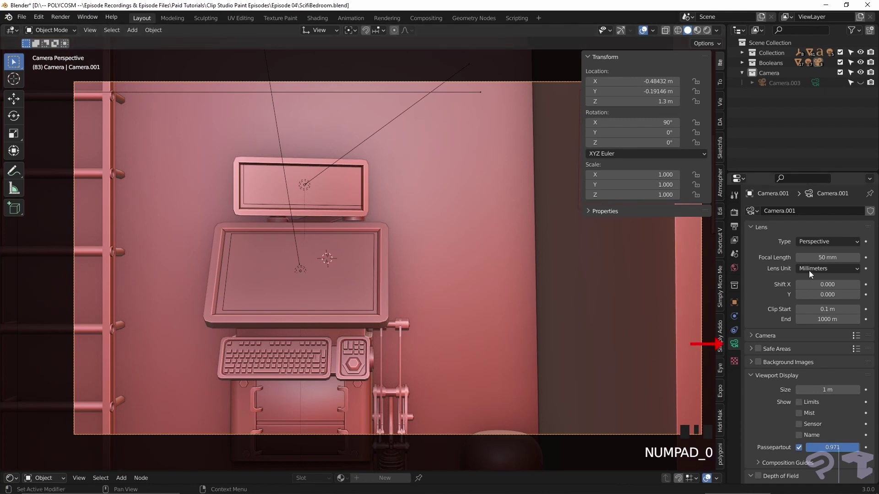
{"action": "left_click", "coordinate": [830, 242]}
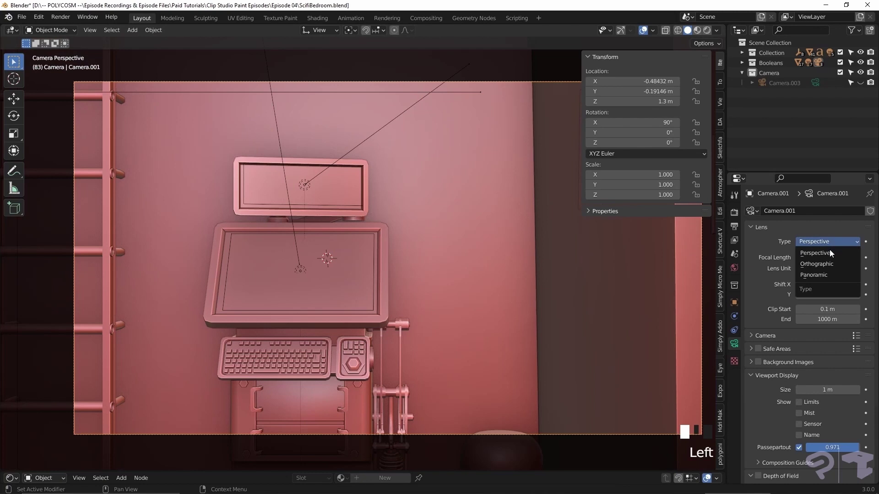
{"action": "left_click", "coordinate": [826, 274]}
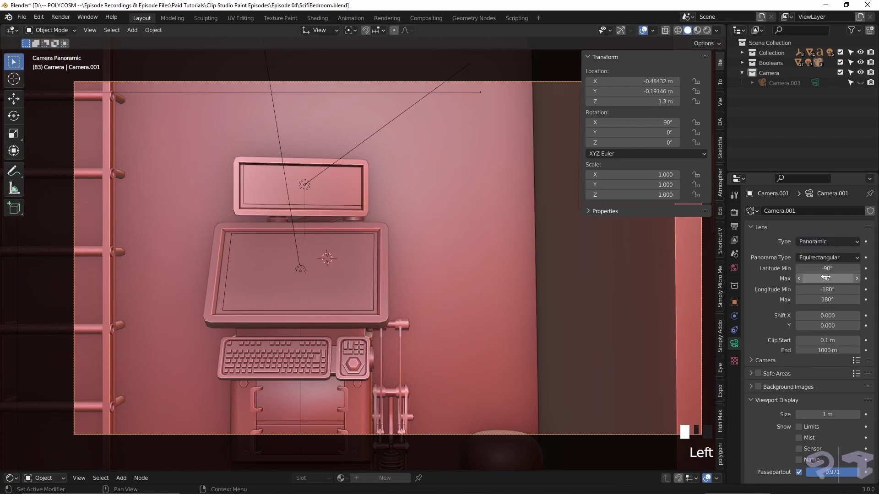
{"action": "left_click", "coordinate": [825, 261]}
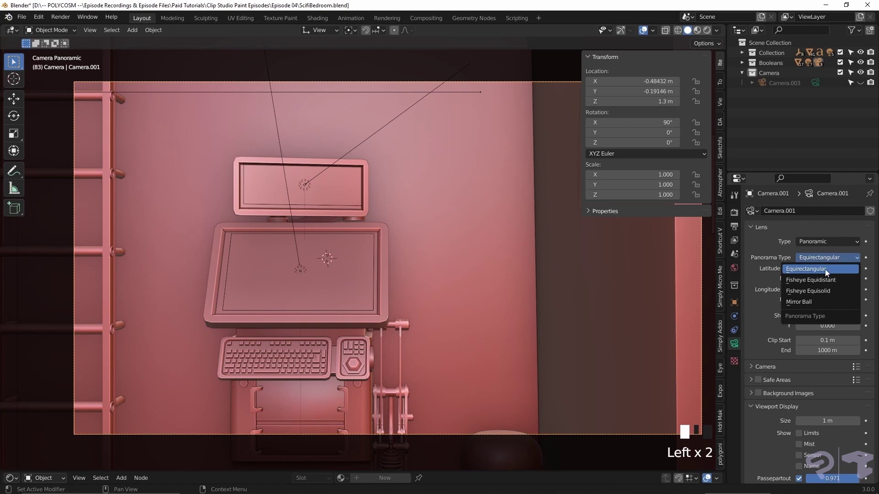
{"action": "left_click", "coordinate": [827, 271]}
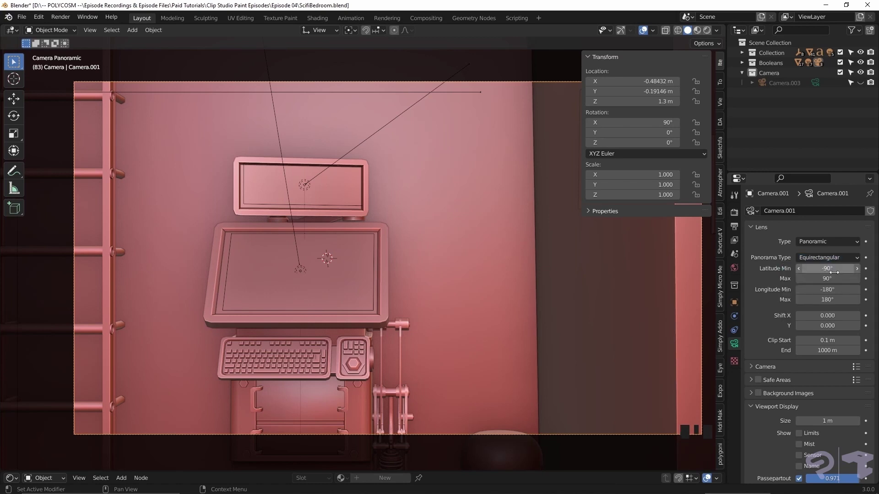
Step: Try output resolution scales of 200%, 300% and 100% for the 1920 × 1080 px render
{"action": "left_click", "coordinate": [735, 227]}
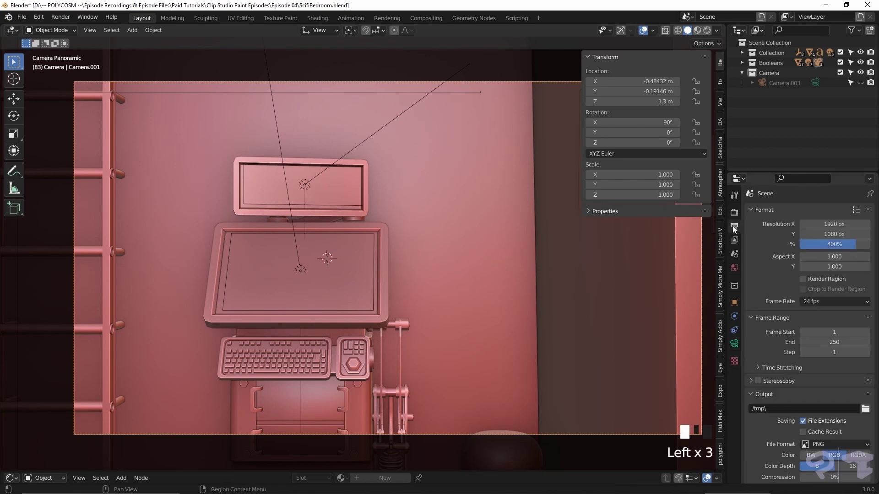
{"action": "left_click", "coordinate": [849, 249]}
{"action": "type", "text": "200"}
{"action": "key", "text": "Return"}
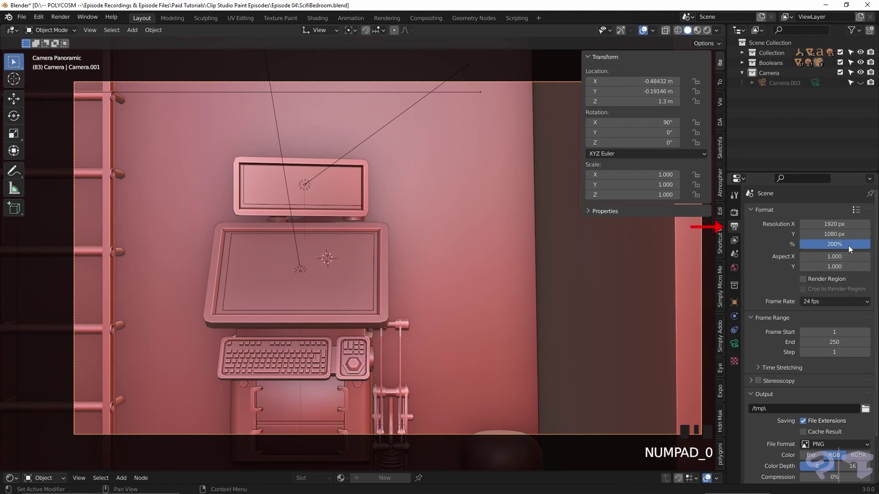
{"action": "left_click", "coordinate": [849, 248]}
{"action": "type", "text": "300"}
{"action": "key", "text": "Return"}
{"action": "left_click", "coordinate": [849, 248]}
{"action": "type", "text": "100"}
{"action": "key", "text": "Return"}
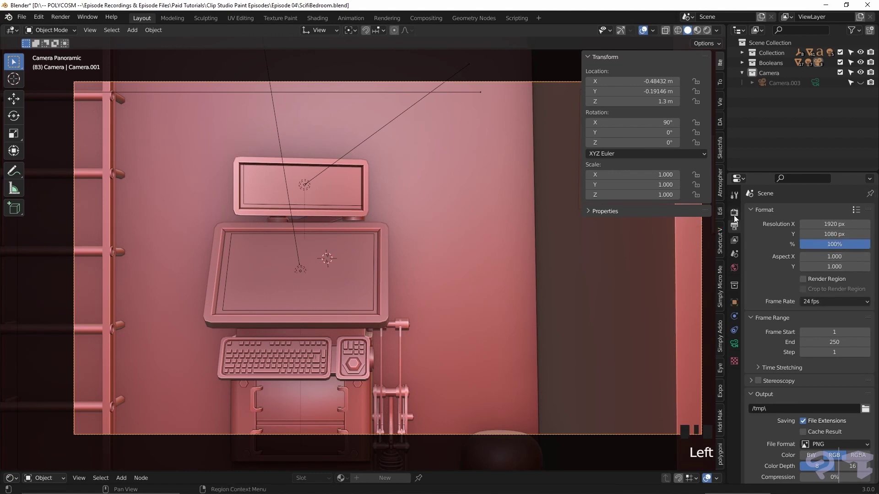
Step: Render the panoramic camera's view as a still image
{"action": "left_click", "coordinate": [734, 214]}
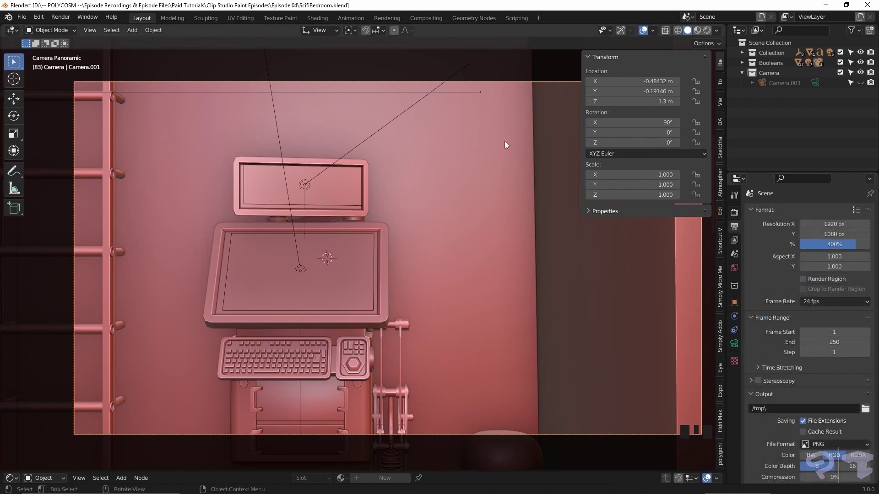
{"action": "left_click", "coordinate": [59, 21]}
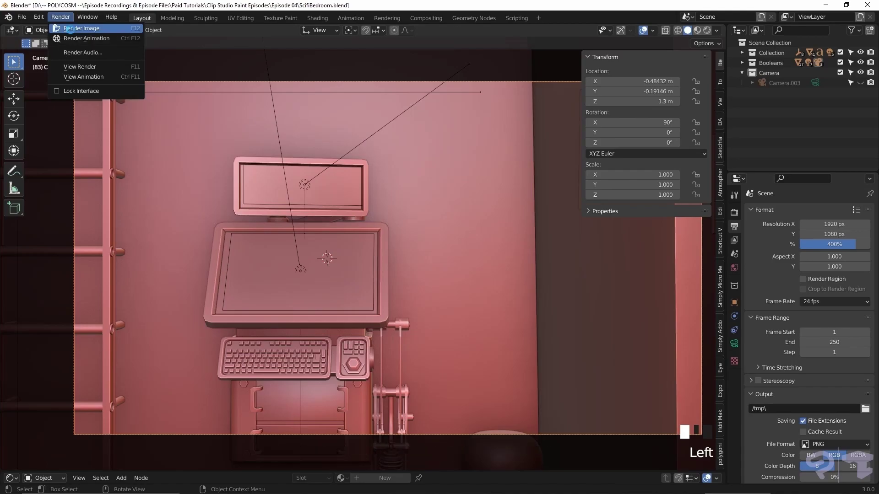
{"action": "left_click", "coordinate": [70, 30]}
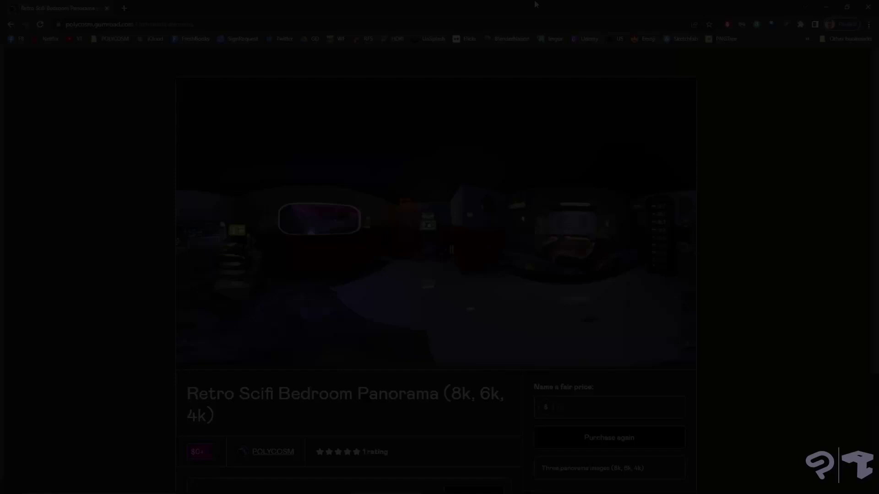
Step: In the web browser, go back to the POLYCOSM Gumroad store and view the Retro Scifi Bedroom Panorama product page
{"action": "left_click", "coordinate": [10, 24]}
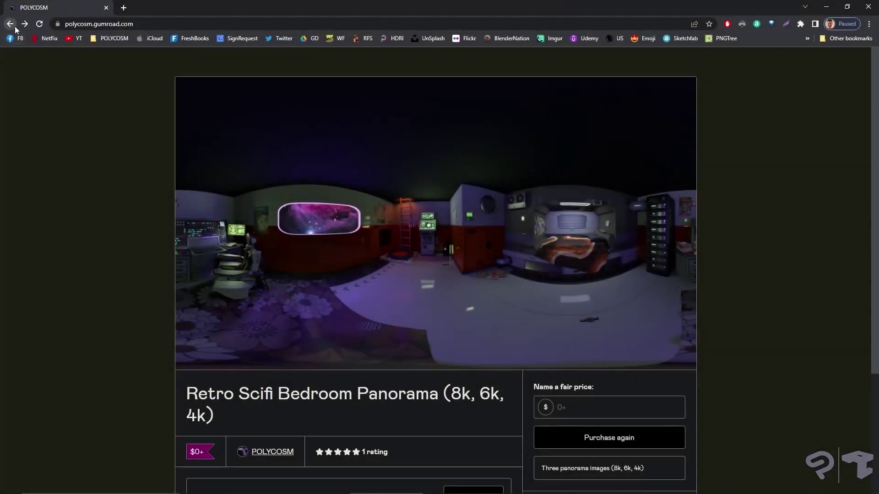
{"action": "scroll", "coordinate": [683, 275], "scroll_direction": "down", "scroll_amount": 2}
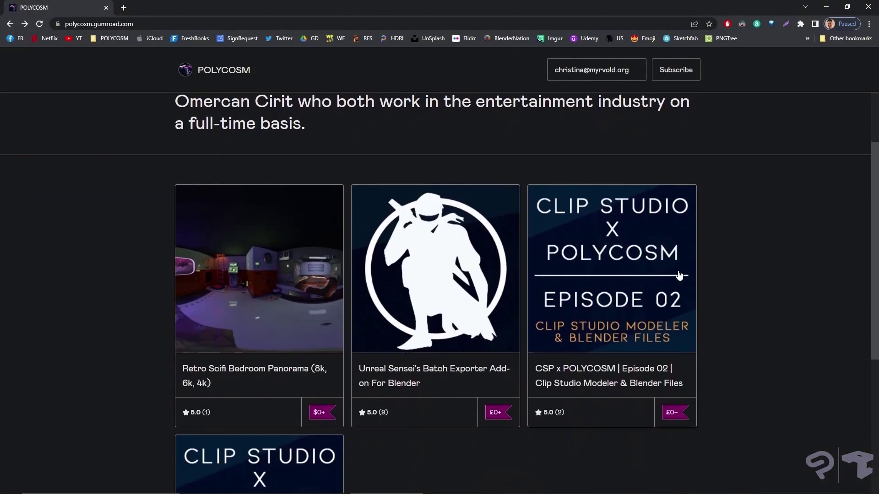
{"action": "left_click", "coordinate": [261, 277]}
{"action": "scroll", "coordinate": [763, 249], "scroll_direction": "down", "scroll_amount": 3}
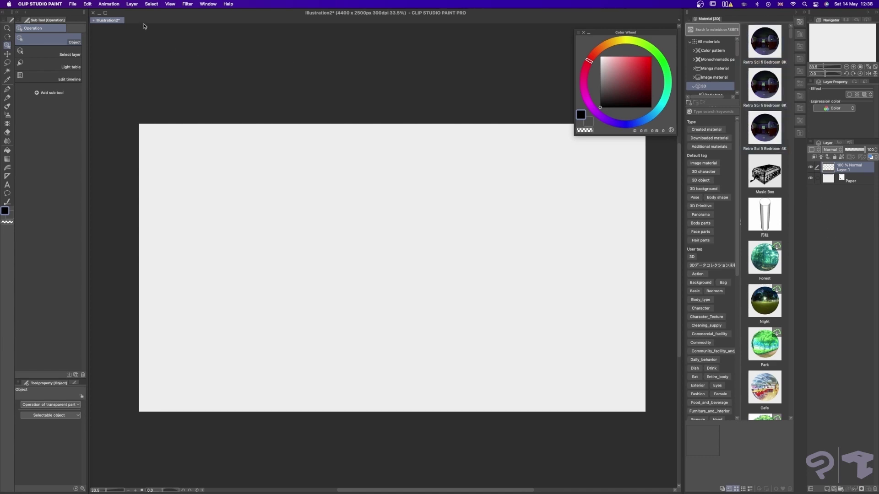
Step: Switch to Clip Studio Paint and add a new 3D layer to the illustration
{"action": "left_click", "coordinate": [136, 5]}
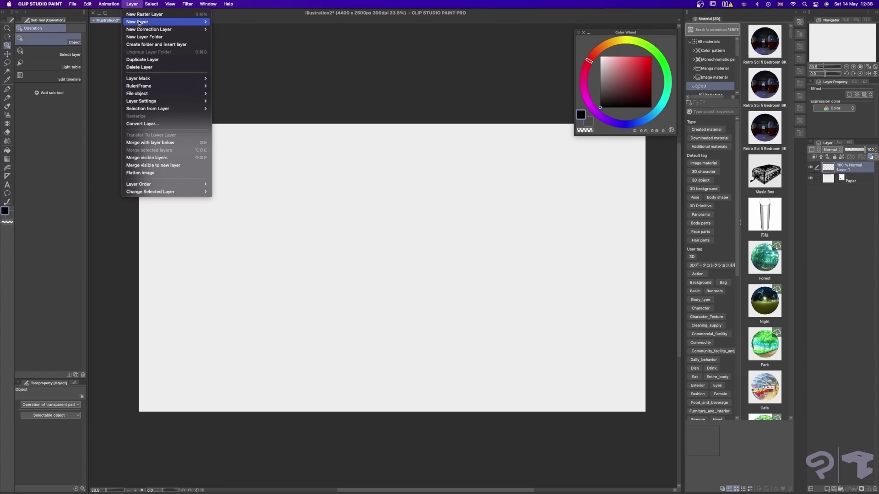
{"action": "mouse_move", "coordinate": [141, 24]}
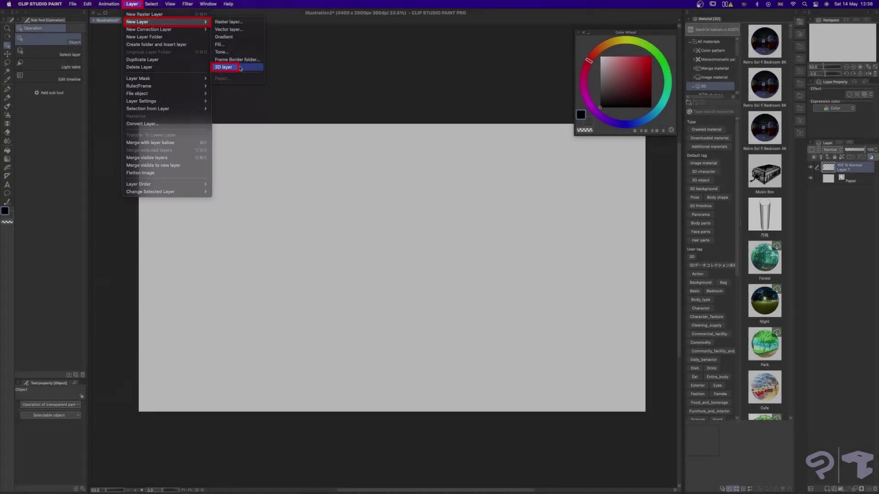
{"action": "left_click", "coordinate": [225, 67]}
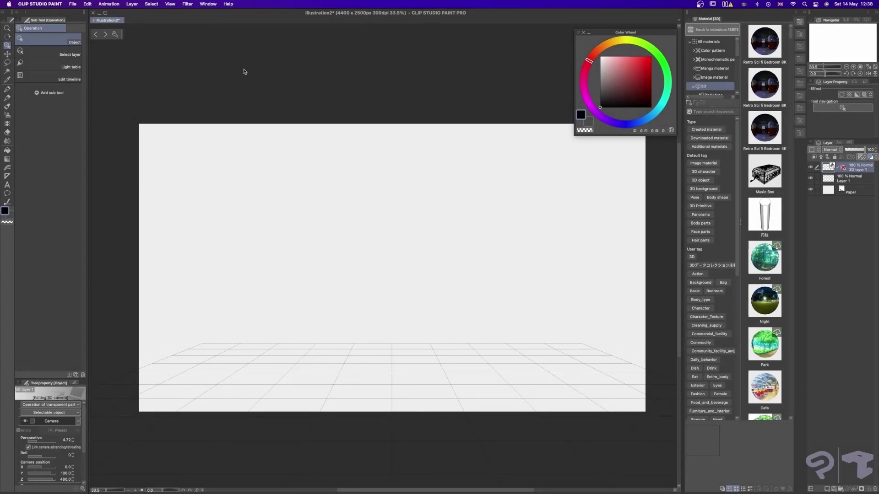
{"action": "left_click_drag", "start_coordinate": [424, 294], "coordinate": [445, 258]}
{"action": "key", "text": "super+z"}
{"action": "key", "text": "super+z"}
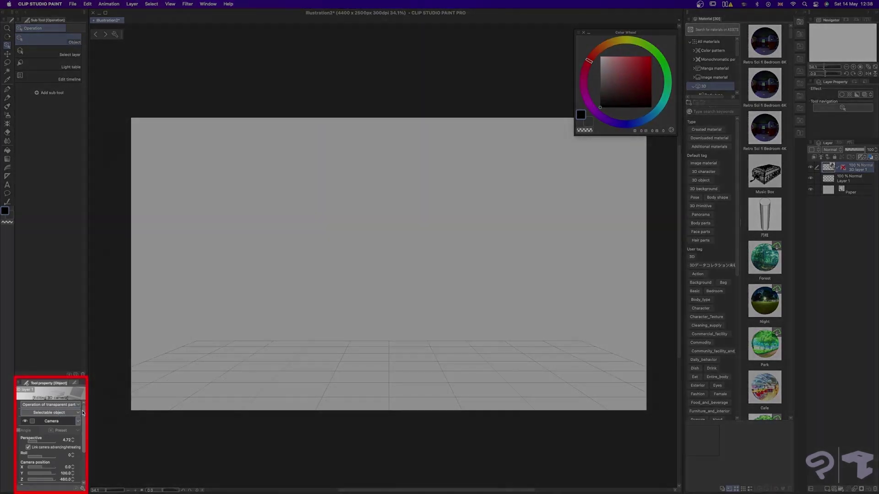
Step: In the Object sub tool's Allocate details, set the 3D layer's camera position to Y 130.0 and Z 0.0
{"action": "mouse_move", "coordinate": [83, 413]}
{"action": "left_mouse_down"}
{"action": "mouse_move", "coordinate": [84, 446]}
{"action": "mouse_move", "coordinate": [84, 425]}
{"action": "left_mouse_up"}
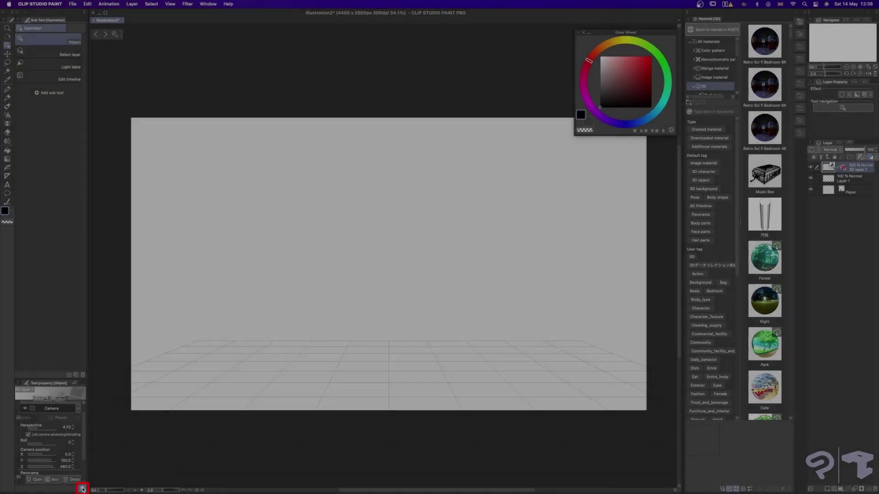
{"action": "left_click", "coordinate": [83, 489]}
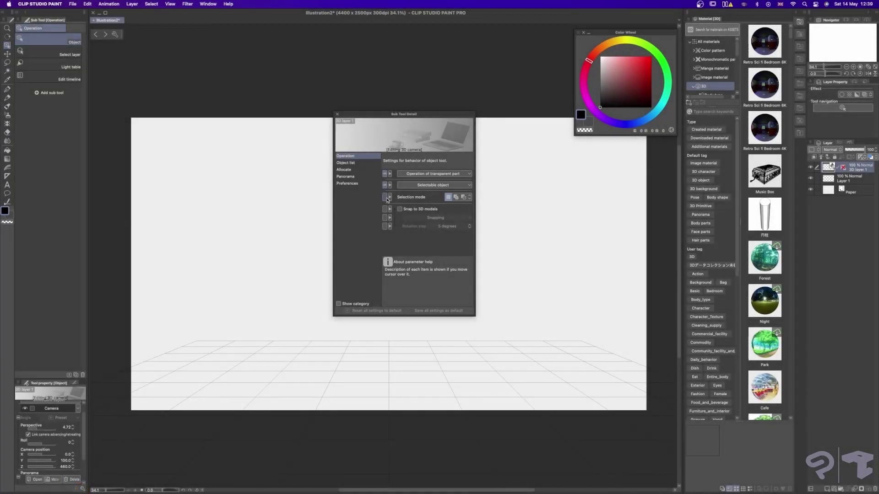
{"action": "left_click", "coordinate": [364, 169]}
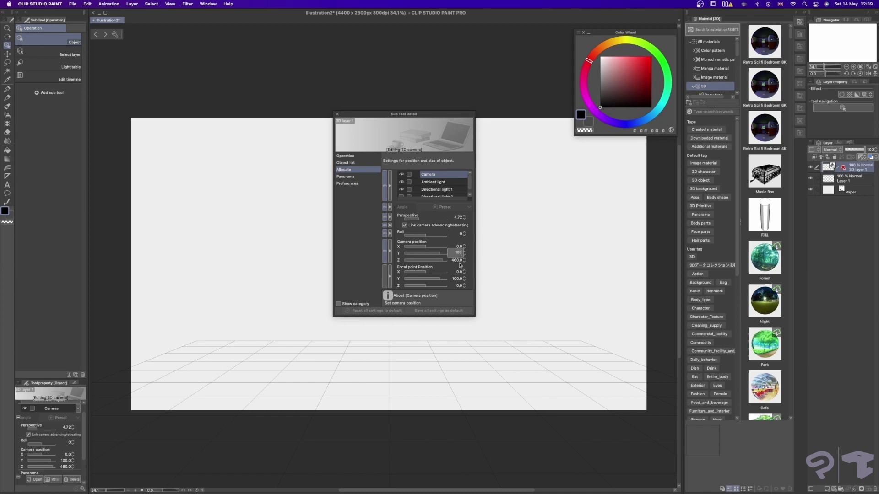
{"action": "key", "text": "Return"}
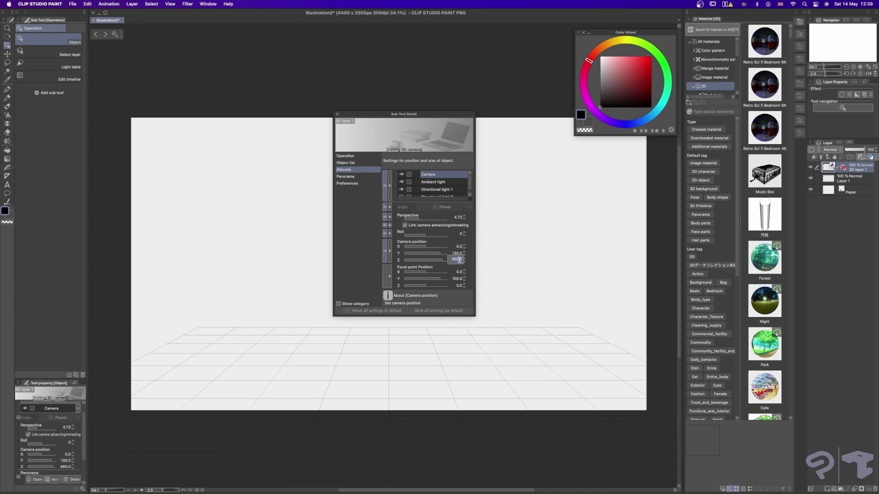
{"action": "type", "text": "0"}
{"action": "key", "text": "Return"}
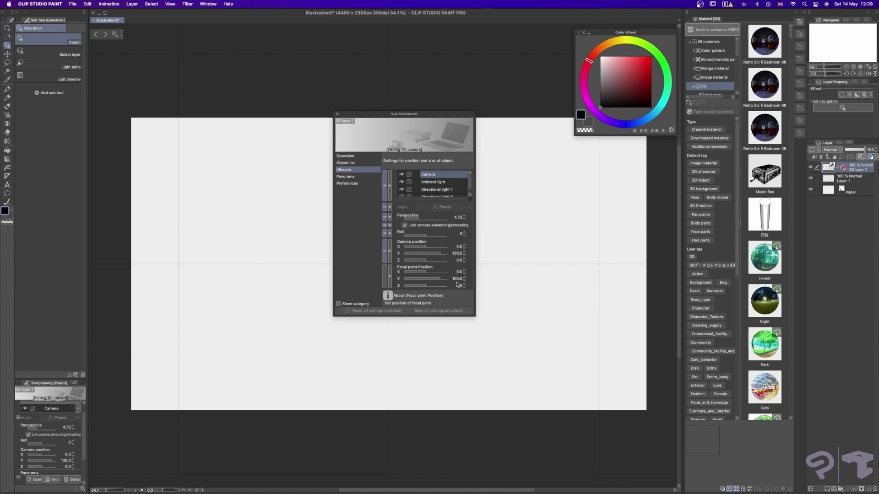
Step: Set the 3D camera's focal point position to Y 130.0 and load RetroScifiBedroom_Panorama_4K.png as the panorama texture
{"action": "key", "text": "Return"}
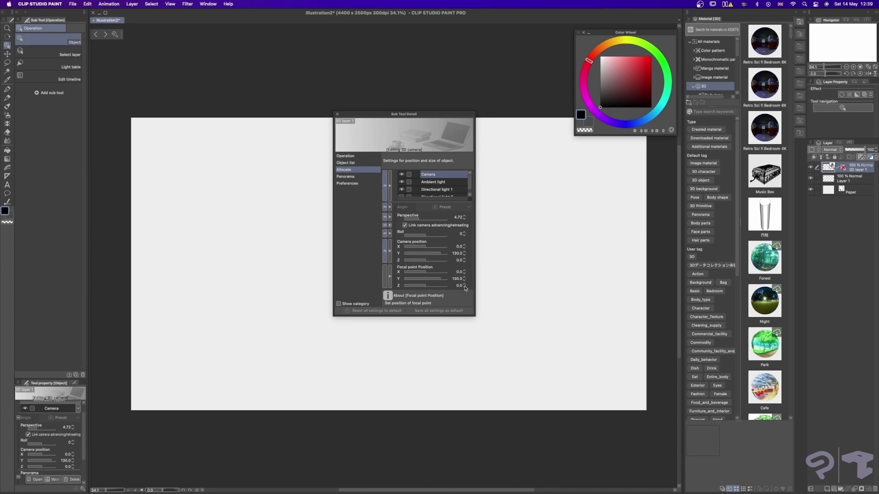
{"action": "left_click", "coordinate": [352, 177]}
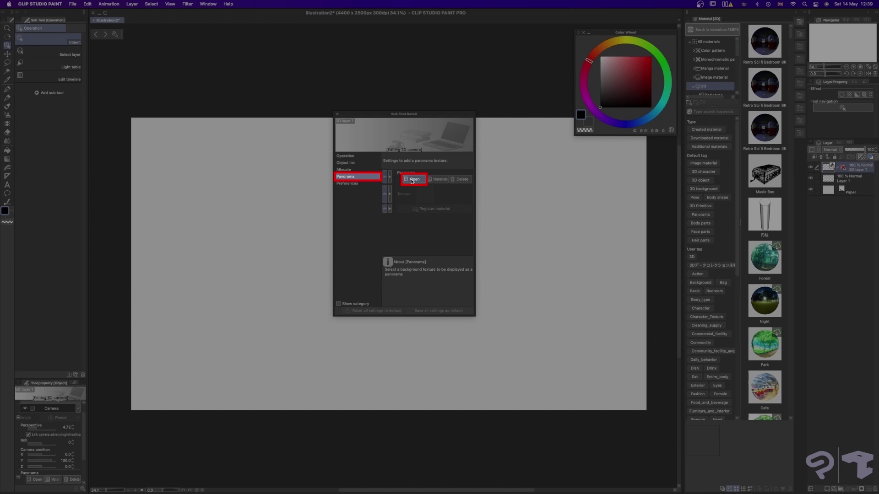
{"action": "left_click", "coordinate": [413, 179]}
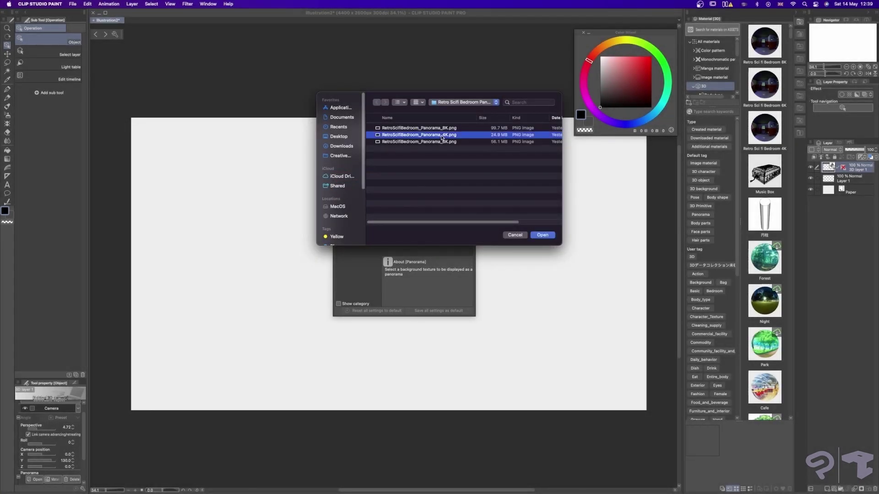
{"action": "double_click", "coordinate": [442, 136]}
{"action": "left_click_drag", "start_coordinate": [435, 117], "coordinate": [85, 130]}
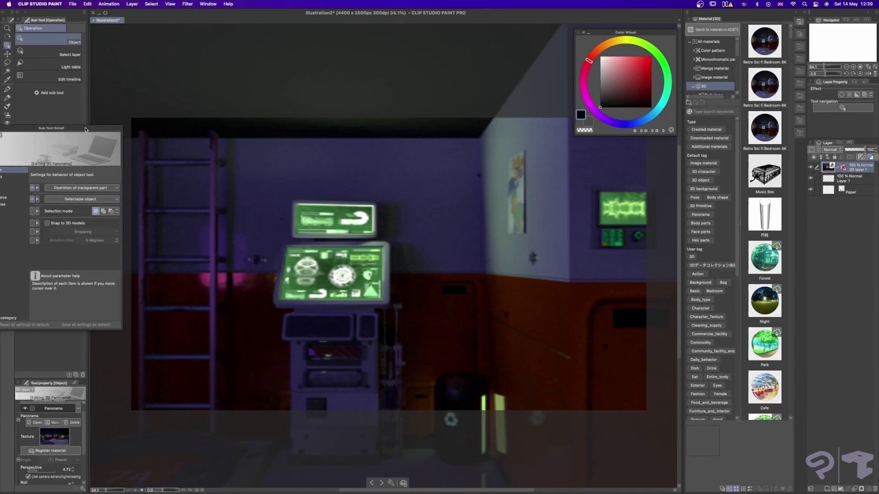
Step: Turn the 3D camera towards the computer desk and raise the camera perspective to about 12
{"action": "left_click_drag", "start_coordinate": [463, 216], "coordinate": [556, 251]}
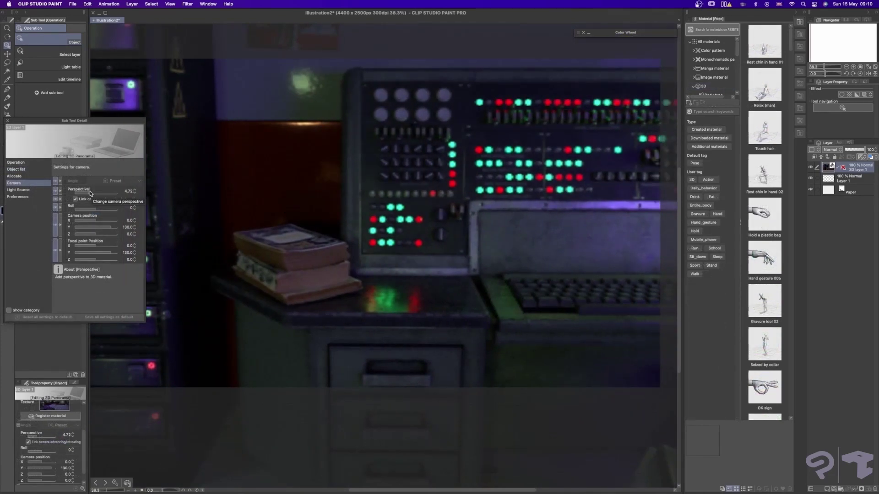
{"action": "left_click_drag", "start_coordinate": [91, 194], "coordinate": [98, 194]}
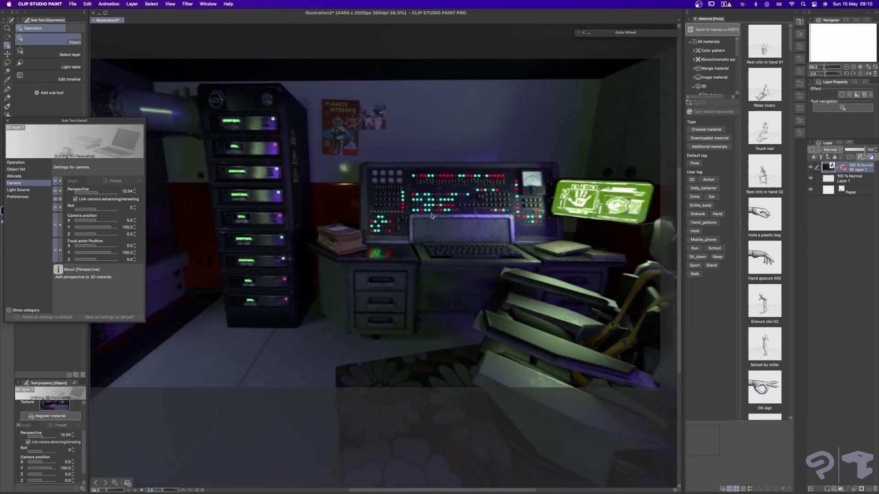
{"action": "left_click_drag", "start_coordinate": [431, 216], "coordinate": [451, 220]}
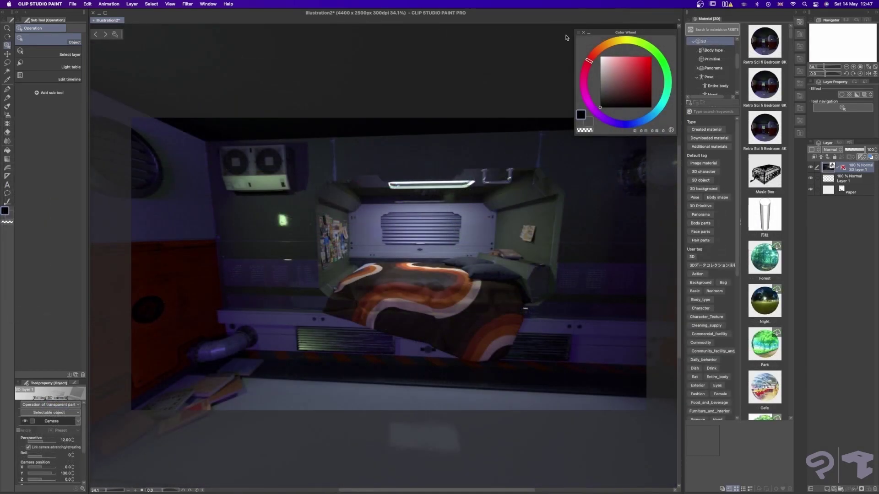
Step: Add the male 3D drawing figure Ver.2 beside the bed and rotate it to face forward
{"action": "left_click", "coordinate": [590, 33]}
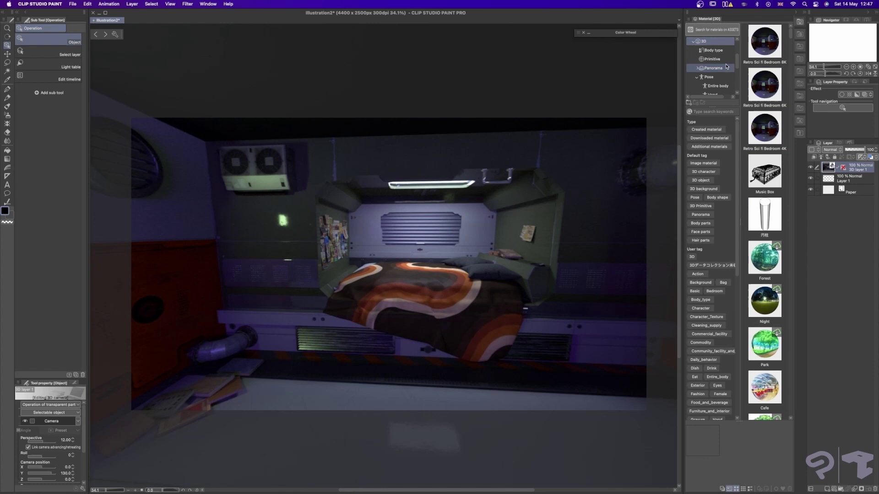
{"action": "left_click", "coordinate": [723, 50]}
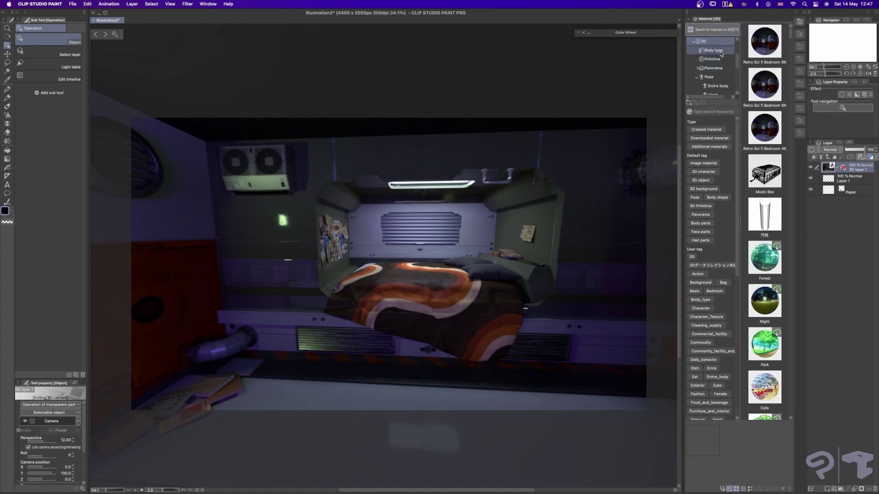
{"action": "left_click_drag", "start_coordinate": [764, 43], "coordinate": [330, 380]}
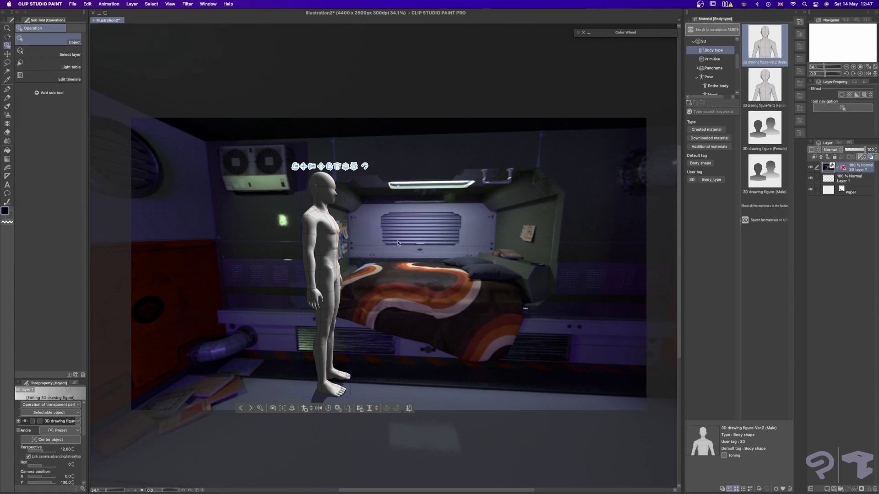
{"action": "left_click", "coordinate": [331, 247]}
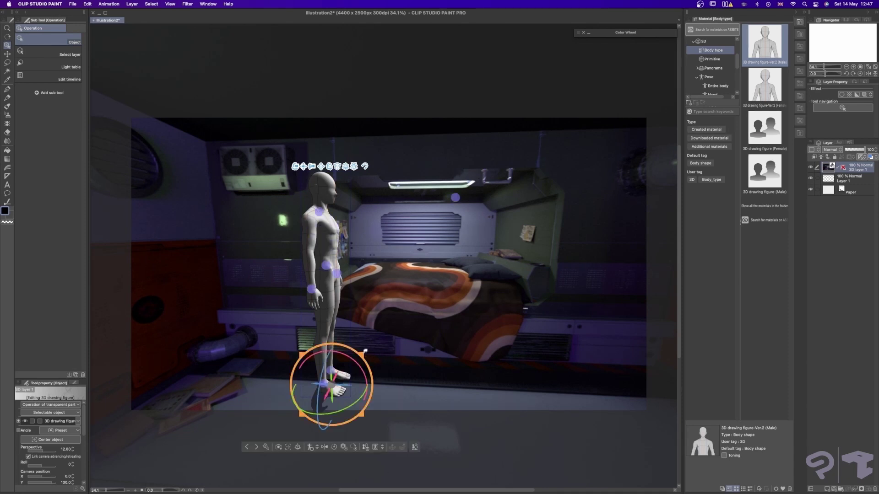
{"action": "left_click_drag", "start_coordinate": [363, 351], "coordinate": [310, 399]}
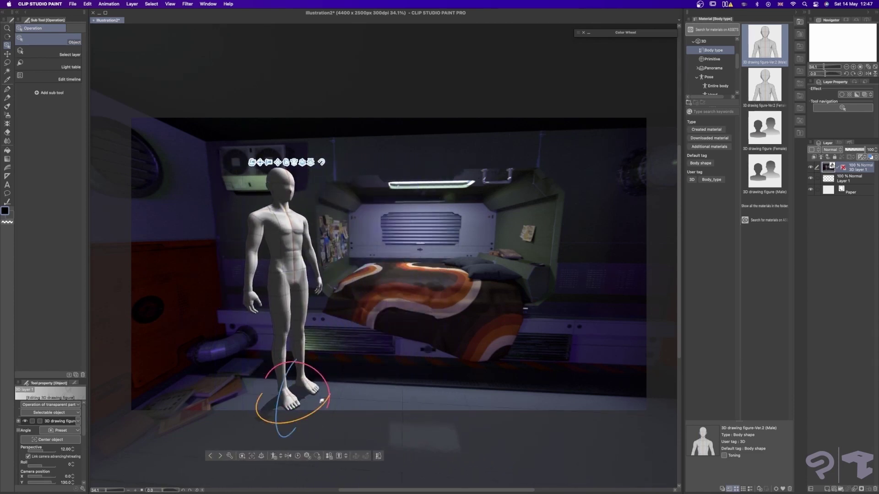
Step: Turn the view to the room's corner, move the male figure in front of the green console, and rotate it
{"action": "left_click_drag", "start_coordinate": [342, 316], "coordinate": [255, 320]}
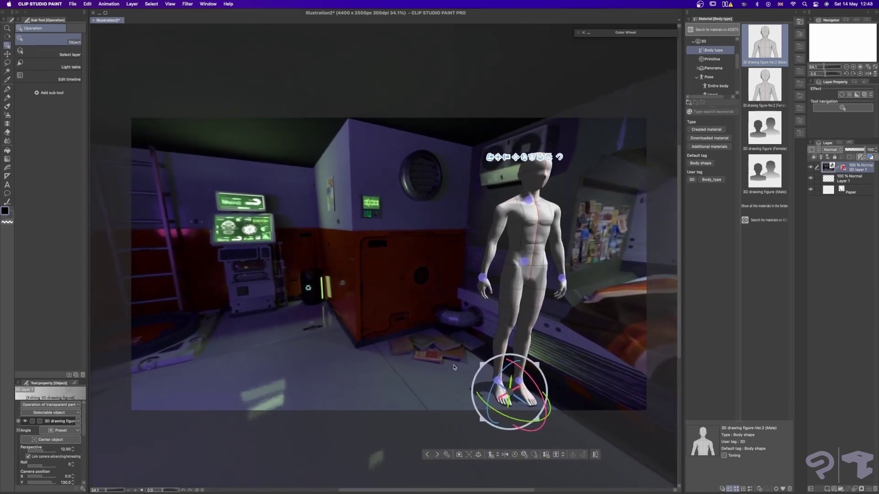
{"action": "left_click_drag", "start_coordinate": [508, 394], "coordinate": [313, 376]}
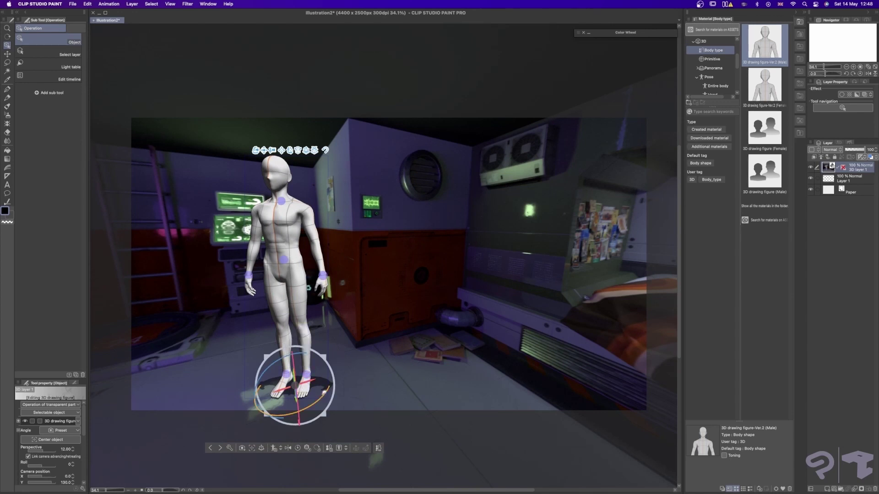
{"action": "left_click_drag", "start_coordinate": [324, 393], "coordinate": [394, 345]}
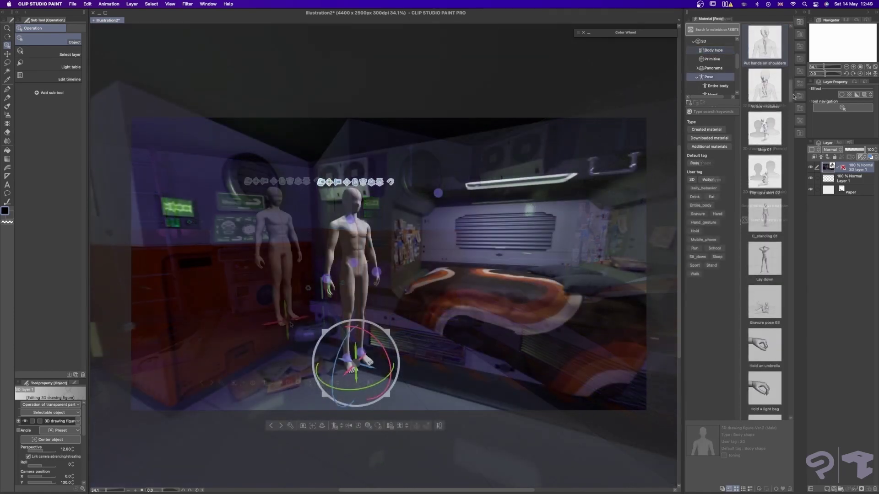
Step: Add a second figure in the Relax (woman) pose and position and rotate it so that it reclines on the bed
{"action": "left_click_drag", "start_coordinate": [793, 97], "coordinate": [792, 127]}
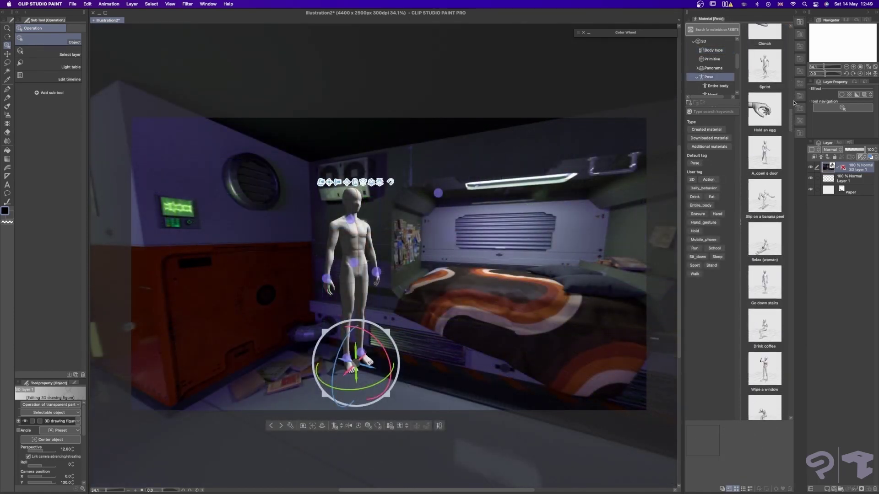
{"action": "left_click_drag", "start_coordinate": [771, 246], "coordinate": [511, 305]}
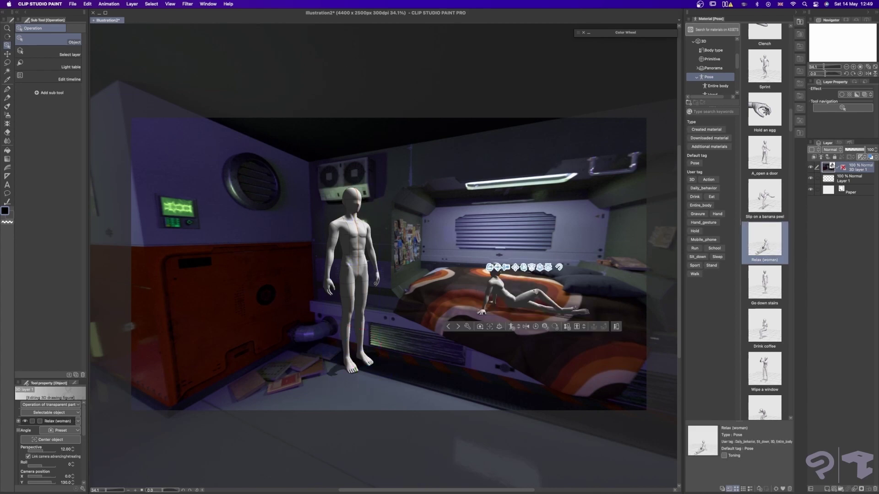
{"action": "left_click", "coordinate": [525, 303]}
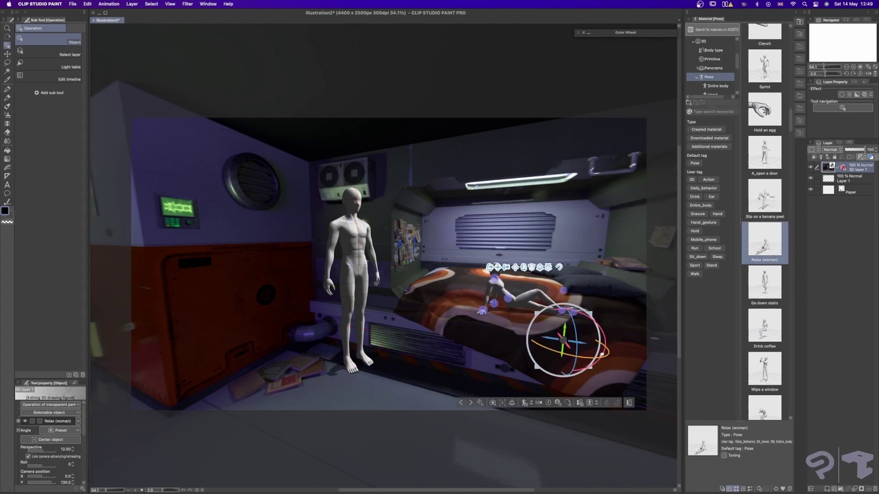
{"action": "left_click_drag", "start_coordinate": [582, 356], "coordinate": [431, 338]}
{"action": "left_click_drag", "start_coordinate": [579, 338], "coordinate": [524, 380]}
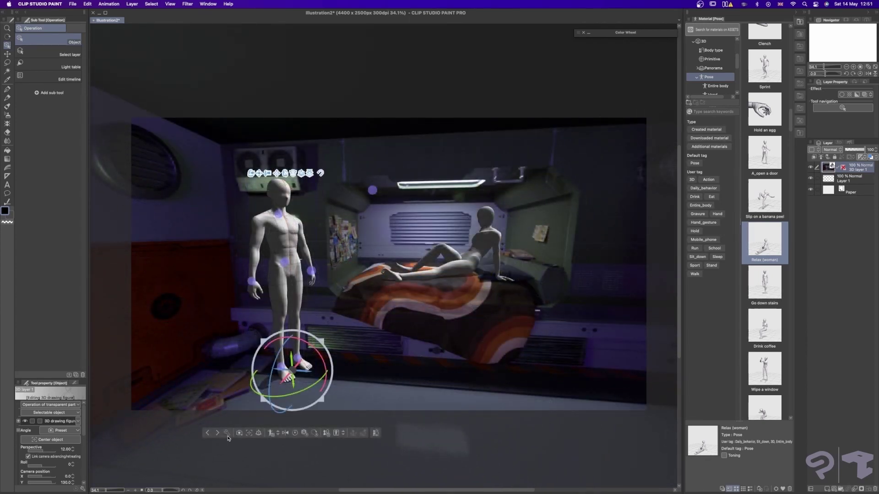
Step: In the male figure's Light Source settings, redirect the directional light so that it shines from above
{"action": "left_click", "coordinate": [227, 433]}
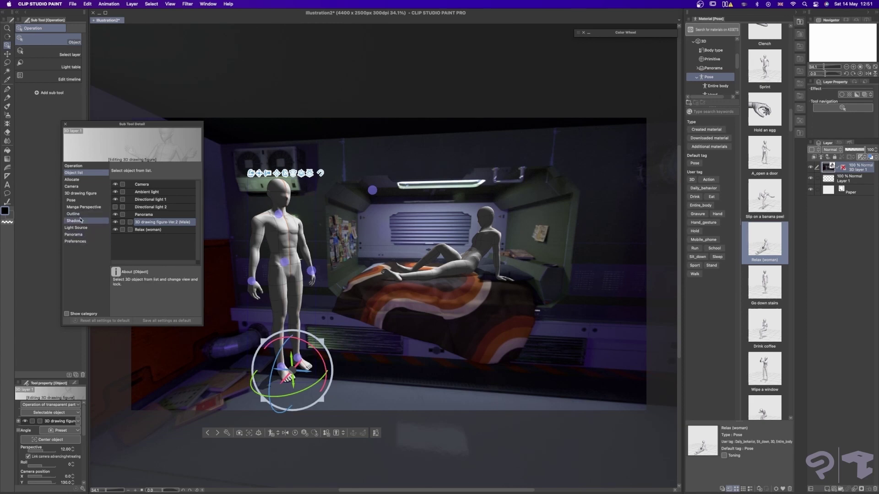
{"action": "left_click", "coordinate": [76, 227]}
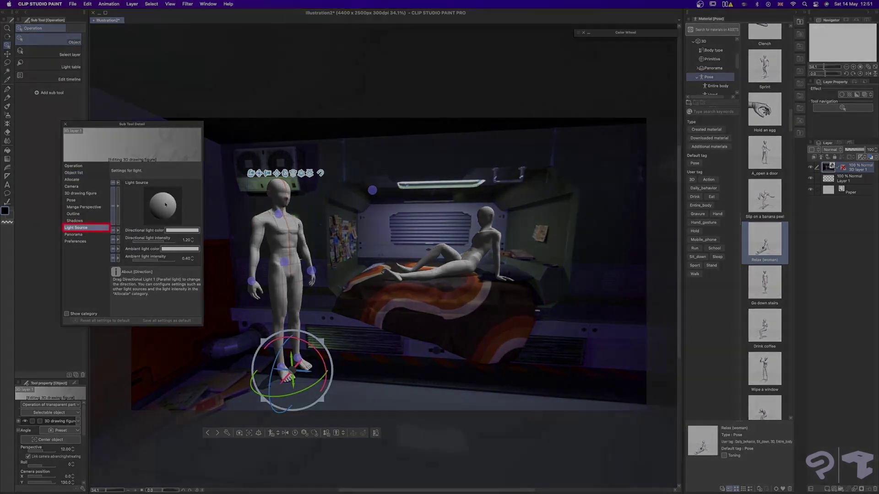
{"action": "left_click_drag", "start_coordinate": [165, 205], "coordinate": [162, 196]}
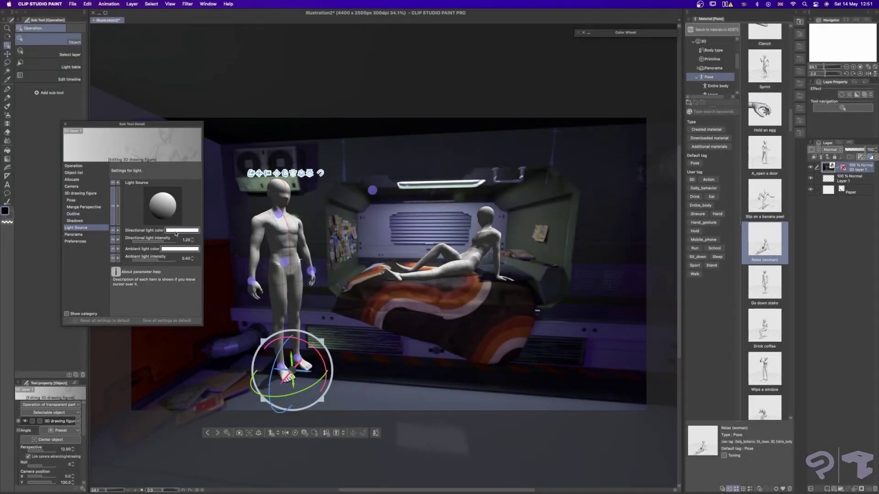
Step: Tint the directional light light purple, and shift its hue to a light blue
{"action": "left_click", "coordinate": [181, 230]}
{"action": "left_click", "coordinate": [134, 242]}
{"action": "left_click_drag", "start_coordinate": [155, 248], "coordinate": [155, 252]}
{"action": "left_click_drag", "start_coordinate": [98, 237], "coordinate": [103, 240]}
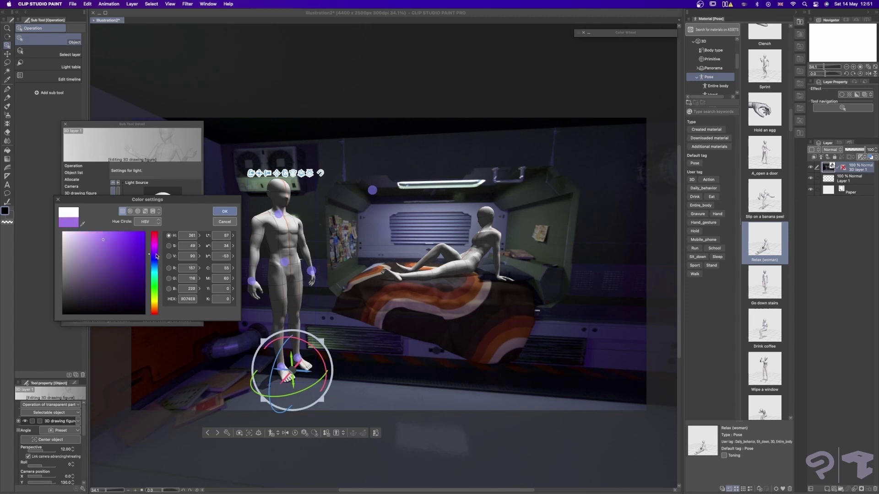
{"action": "left_click", "coordinate": [225, 211]}
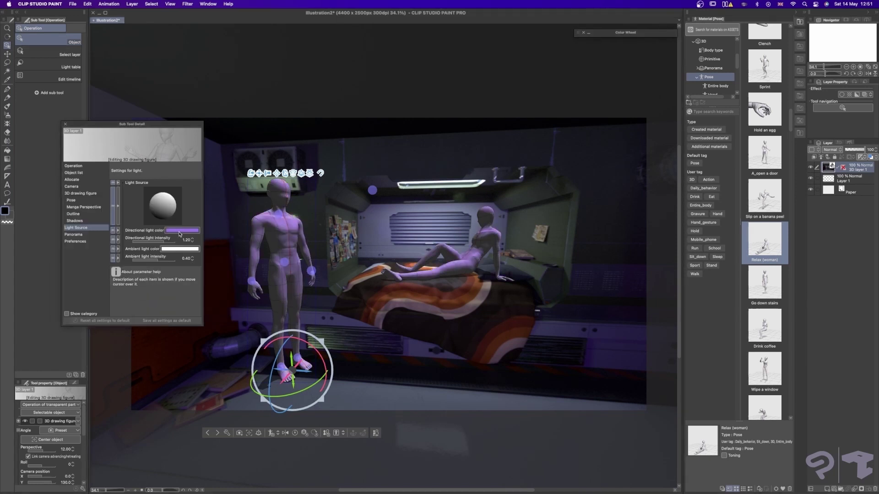
{"action": "left_click", "coordinate": [181, 230]}
{"action": "left_click_drag", "start_coordinate": [155, 253], "coordinate": [155, 259]}
{"action": "left_click", "coordinate": [222, 212]}
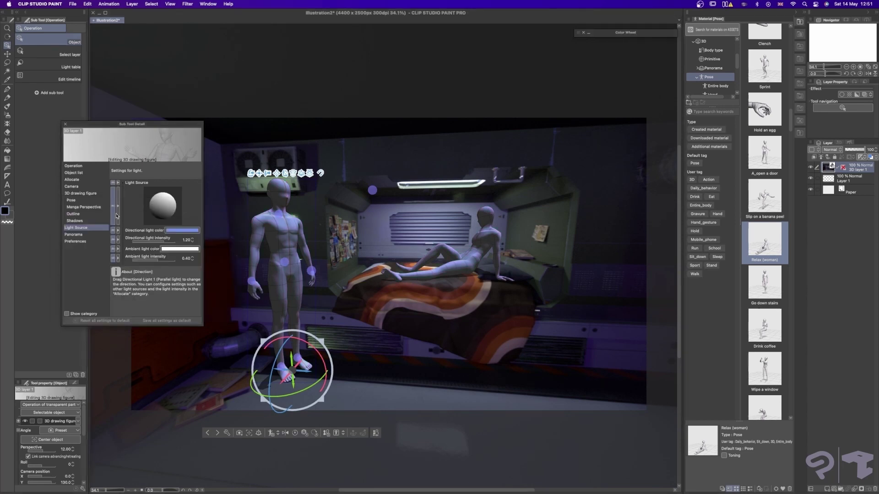
{"action": "left_click", "coordinate": [182, 230]}
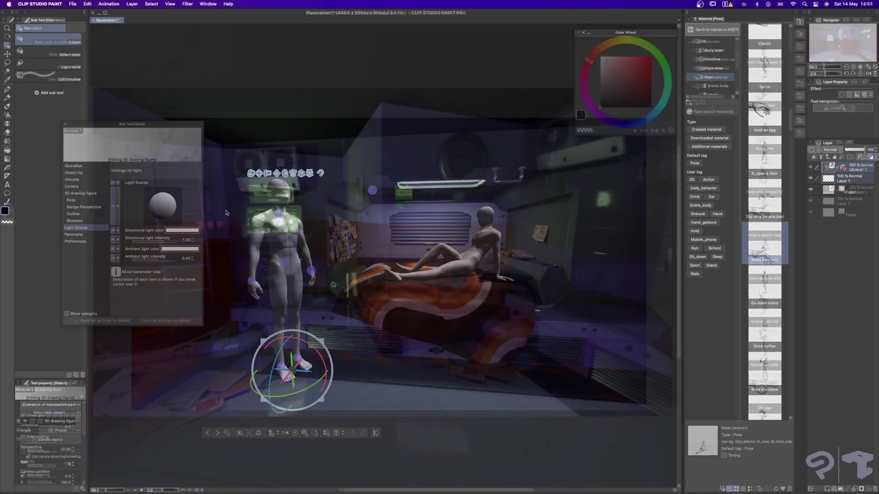
Step: In the Panorama illustration, fill Layer 3 with off-white and lower the layer's opacity to 60%
{"action": "key", "text": "x"}
{"action": "left_click_drag", "start_coordinate": [608, 62], "coordinate": [594, 63]}
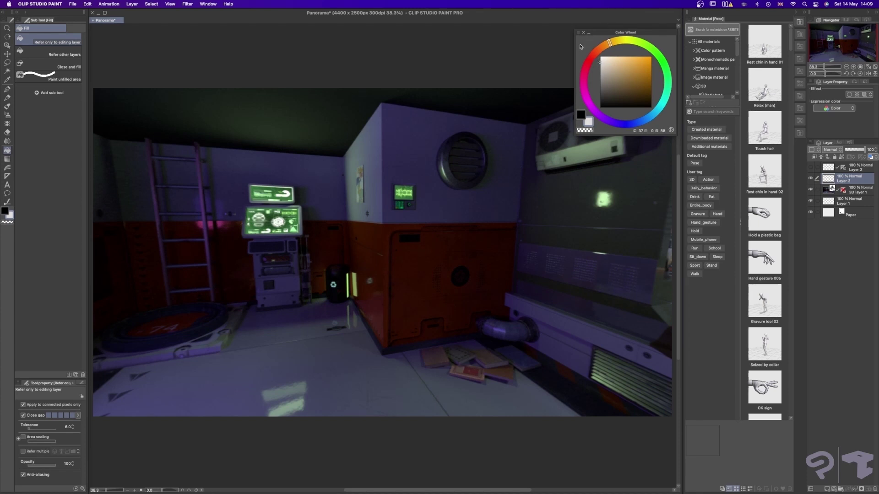
{"action": "left_click", "coordinate": [436, 277]}
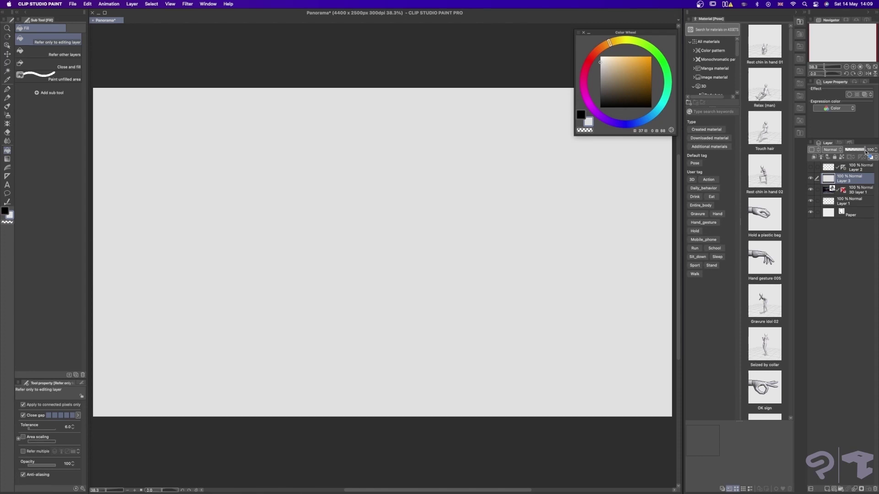
{"action": "left_click_drag", "start_coordinate": [865, 153], "coordinate": [857, 151]}
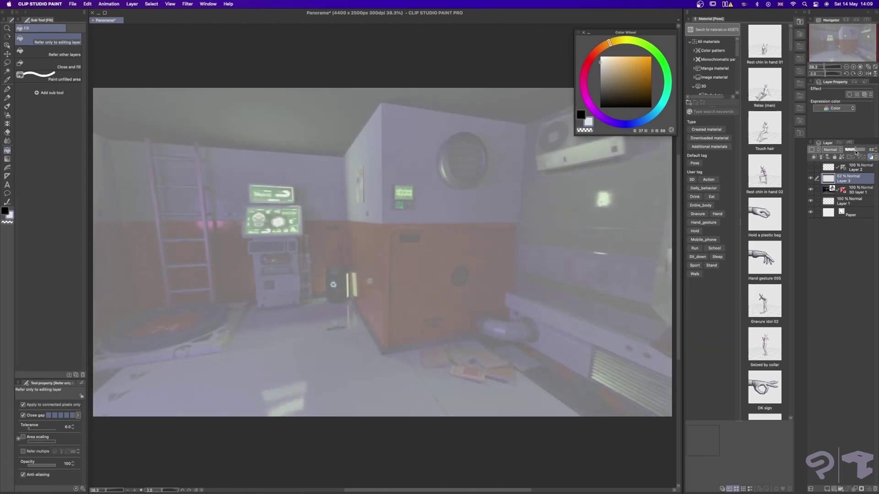
Step: On a new raster layer, sketch a standing figure in blue with the Lighter pencil, near the corner of the orange wall
{"action": "left_click", "coordinate": [827, 489]}
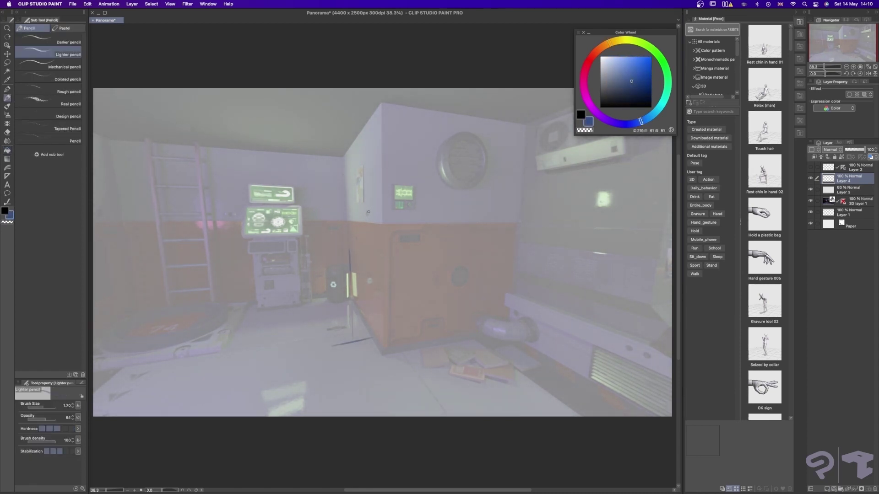
{"action": "mouse_move", "coordinate": [367, 213]}
{"action": "left_mouse_down"}
{"action": "mouse_move", "coordinate": [333, 204]}
{"action": "mouse_move", "coordinate": [331, 236]}
{"action": "left_mouse_up"}
{"action": "left_click_drag", "start_coordinate": [359, 239], "coordinate": [368, 217]}
{"action": "left_click_drag", "start_coordinate": [334, 251], "coordinate": [357, 251]}
{"action": "mouse_move", "coordinate": [331, 242]}
{"action": "left_mouse_down"}
{"action": "mouse_move", "coordinate": [340, 348]}
{"action": "mouse_move", "coordinate": [330, 352]}
{"action": "left_mouse_up"}
{"action": "left_click_drag", "start_coordinate": [364, 219], "coordinate": [359, 266]}
{"action": "mouse_move", "coordinate": [348, 211]}
{"action": "left_mouse_down"}
{"action": "mouse_move", "coordinate": [356, 297]}
{"action": "mouse_move", "coordinate": [334, 329]}
{"action": "left_mouse_up"}
{"action": "left_click_drag", "start_coordinate": [359, 298], "coordinate": [328, 351]}
{"action": "left_click_drag", "start_coordinate": [367, 214], "coordinate": [366, 243]}
{"action": "left_click_drag", "start_coordinate": [346, 247], "coordinate": [368, 236]}
{"action": "key", "text": "bracketleft"}
{"action": "mouse_move", "coordinate": [333, 207]}
{"action": "left_mouse_down"}
{"action": "mouse_move", "coordinate": [321, 236]}
{"action": "mouse_move", "coordinate": [311, 233]}
{"action": "mouse_move", "coordinate": [327, 216]}
{"action": "mouse_move", "coordinate": [320, 271]}
{"action": "left_mouse_up"}
Step: Undo the last three sketch strokes and erase part of the figure's shoulder and arm lines with the Soft eraser
{"action": "key", "text": "super+z"}
{"action": "key", "text": "super+z"}
{"action": "key", "text": "super+z"}
{"action": "key", "text": "e"}
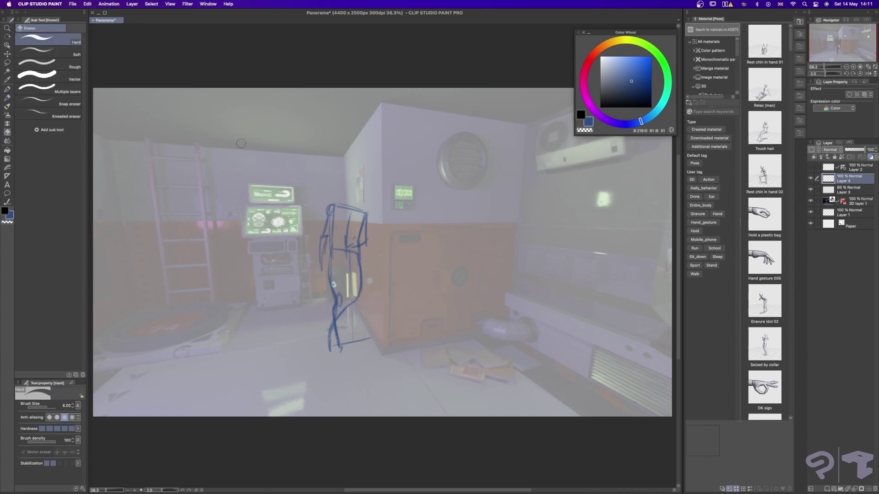
{"action": "left_click", "coordinate": [48, 51]}
{"action": "key", "text": "b"}
{"action": "key", "text": "e"}
{"action": "left_click_drag", "start_coordinate": [326, 236], "coordinate": [332, 216]}
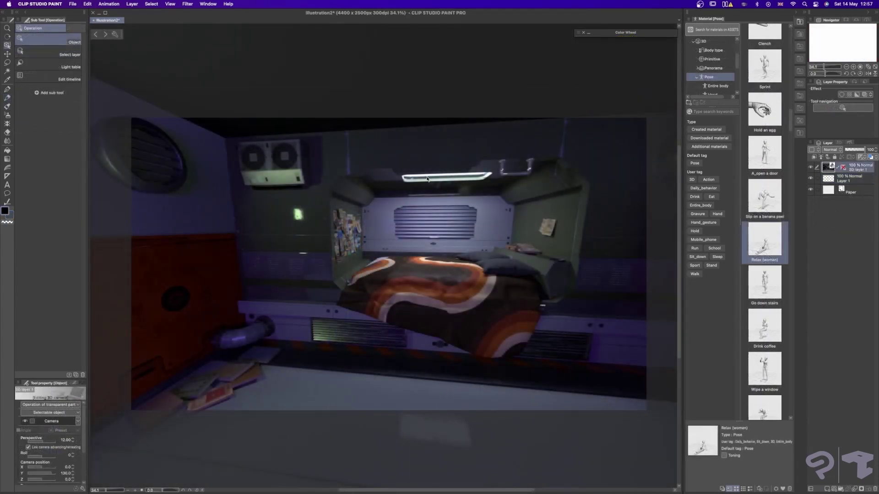
Step: In the 3D illustration, frame the bed alcove with the camera and show the 3D layer's perspective ruler
{"action": "left_click_drag", "start_coordinate": [471, 130], "coordinate": [397, 200]}
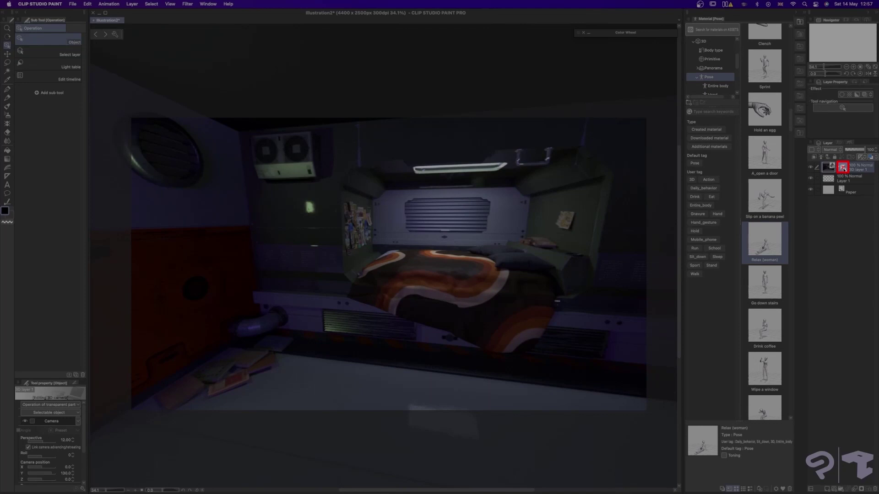
{"action": "left_click", "coordinate": [843, 168]}
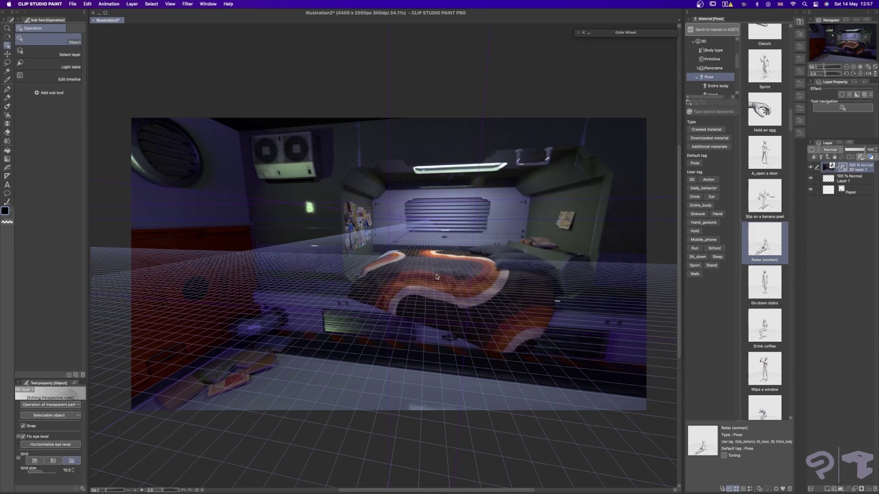
{"action": "left_click", "coordinate": [337, 212]}
Step: Turn the 3D camera to face the corner with the ladder and the green console
{"action": "left_click_drag", "start_coordinate": [260, 200], "coordinate": [226, 158]}
{"action": "left_click_drag", "start_coordinate": [518, 200], "coordinate": [542, 169]}
{"action": "left_click_drag", "start_coordinate": [265, 333], "coordinate": [429, 315]}
{"action": "left_click_drag", "start_coordinate": [212, 300], "coordinate": [295, 315]}
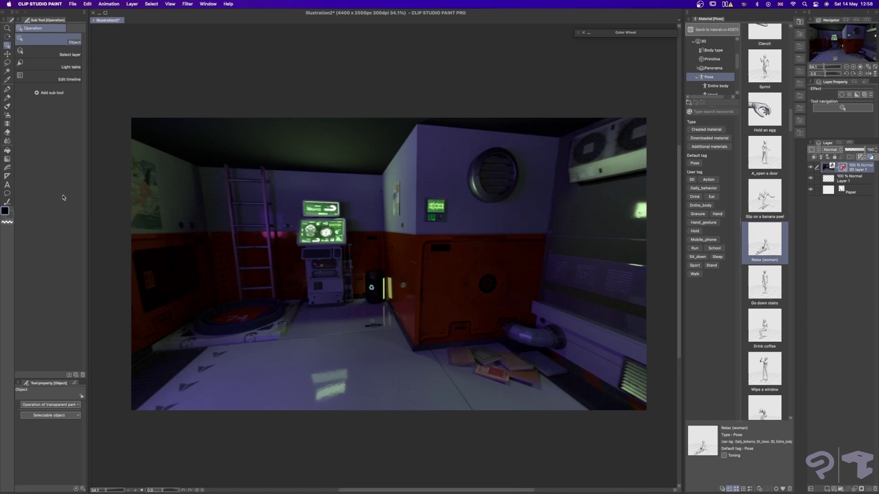
Step: On a new raster layer, add a perspective ruler vanishing point from the top and bottom edges of the receding wall beside the console
{"action": "left_click", "coordinate": [7, 177]}
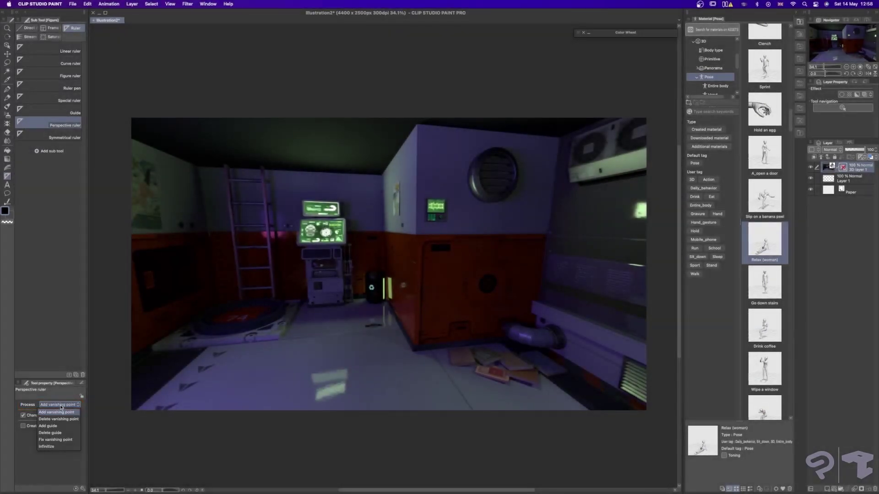
{"action": "left_click", "coordinate": [59, 405]}
{"action": "left_click", "coordinate": [60, 413]}
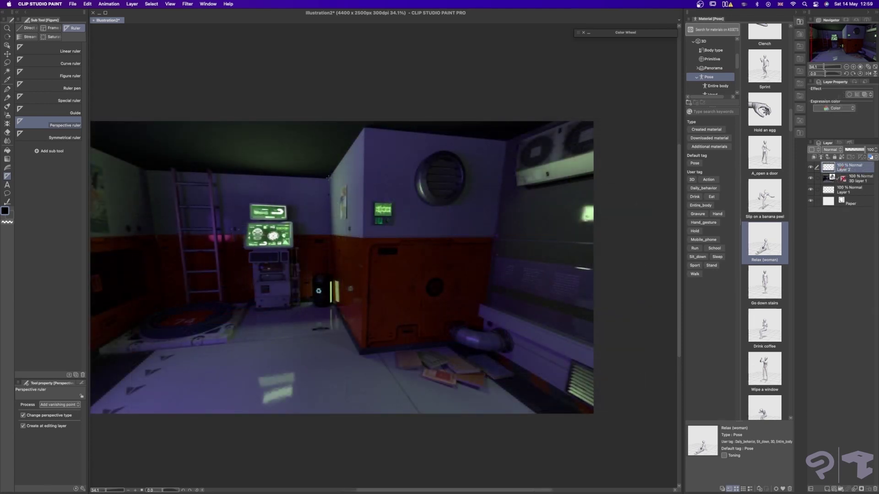
{"action": "left_click_drag", "start_coordinate": [328, 178], "coordinate": [386, 93]}
{"action": "left_click_drag", "start_coordinate": [347, 333], "coordinate": [374, 384]}
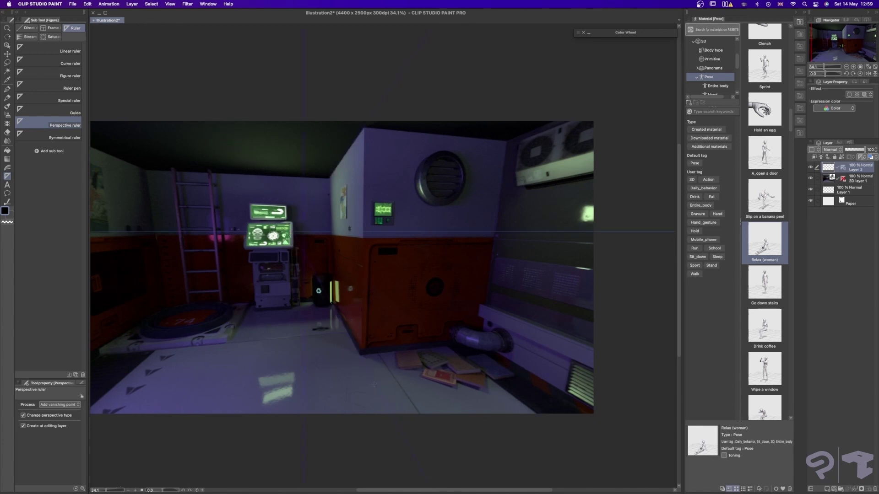
Step: Set the perspective ruler's process to Add guide and place several guides across the wall, floor and ladder areas
{"action": "left_click", "coordinate": [74, 406]}
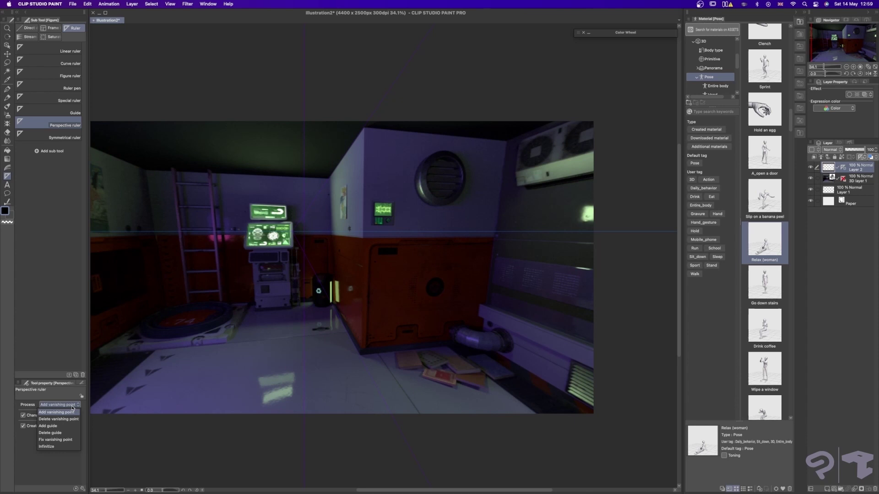
{"action": "left_click", "coordinate": [71, 427]}
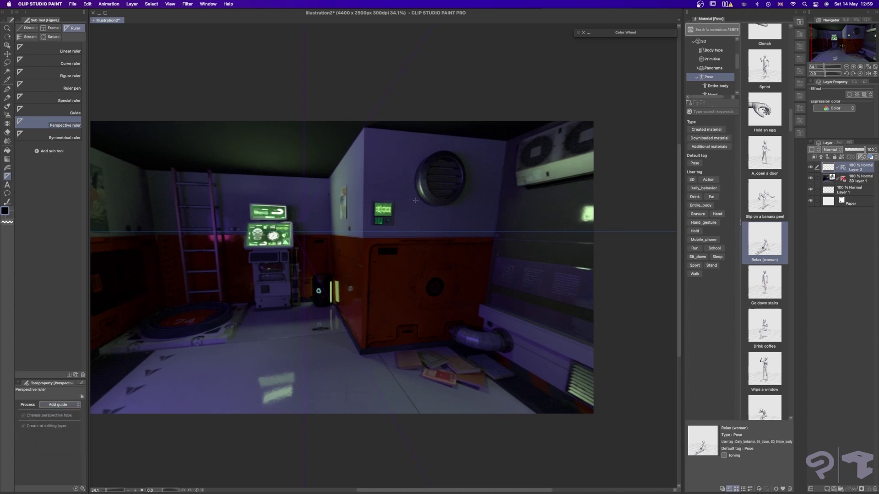
{"action": "left_click_drag", "start_coordinate": [415, 201], "coordinate": [450, 314]}
{"action": "left_click", "coordinate": [247, 327]}
{"action": "left_click_drag", "start_coordinate": [169, 305], "coordinate": [126, 351]}
{"action": "left_click_drag", "start_coordinate": [372, 226], "coordinate": [431, 228]}
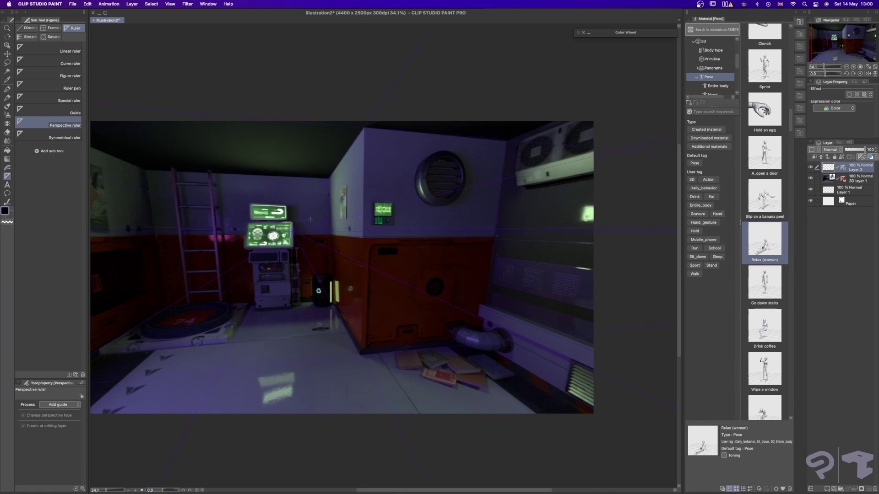
{"action": "left_click_drag", "start_coordinate": [310, 220], "coordinate": [326, 205]}
{"action": "left_click_drag", "start_coordinate": [467, 284], "coordinate": [508, 300]}
{"action": "left_click", "coordinate": [103, 279]}
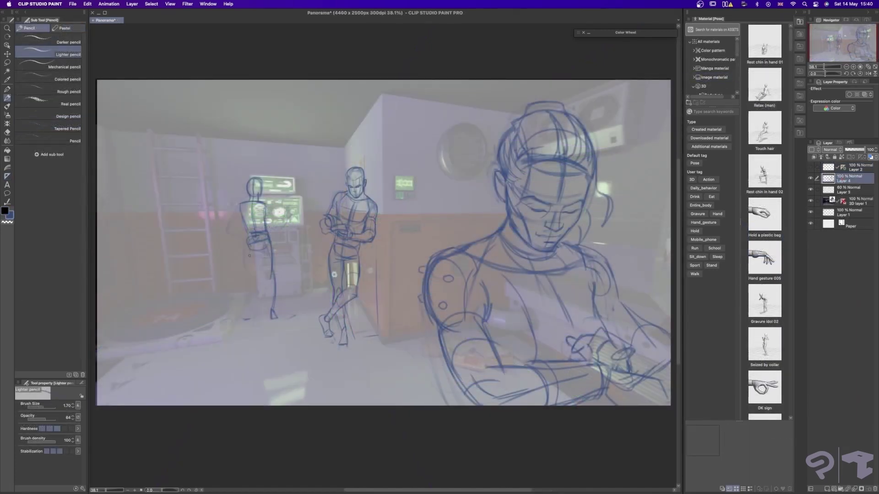
Step: With a smaller Lighter pencil, sketch the arms and leg of the blue figure standing in front of the console
{"action": "left_click_drag", "start_coordinate": [247, 286], "coordinate": [248, 318]}
{"action": "key", "text": "bracketleft"}
{"action": "left_click_drag", "start_coordinate": [238, 203], "coordinate": [227, 228]}
{"action": "mouse_move", "coordinate": [273, 201]}
{"action": "left_mouse_down"}
{"action": "mouse_move", "coordinate": [265, 212]}
{"action": "mouse_move", "coordinate": [279, 218]}
{"action": "left_mouse_up"}
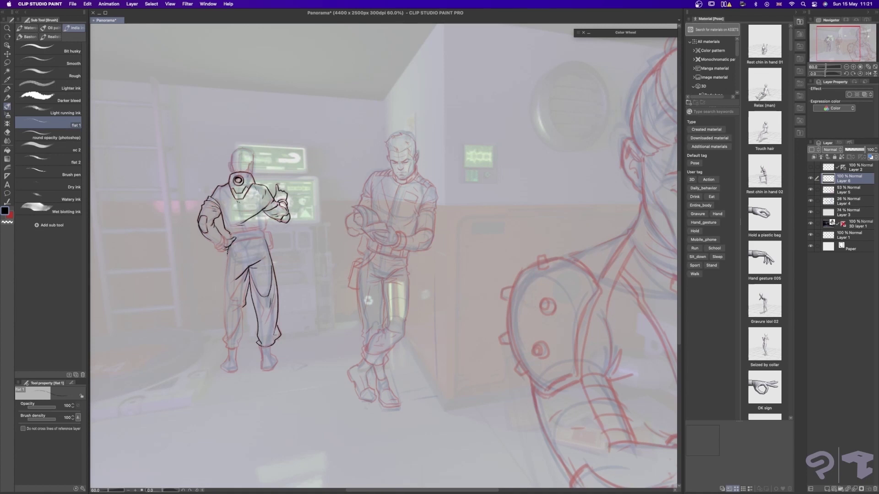
Step: Ink the trouser legs of the figure by the console in black with the flat 1 brush
{"action": "left_click_drag", "start_coordinate": [228, 256], "coordinate": [225, 288]}
{"action": "middle_click_drag", "start_coordinate": [226, 279], "coordinate": [233, 275]}
{"action": "left_click_drag", "start_coordinate": [234, 267], "coordinate": [234, 332]}
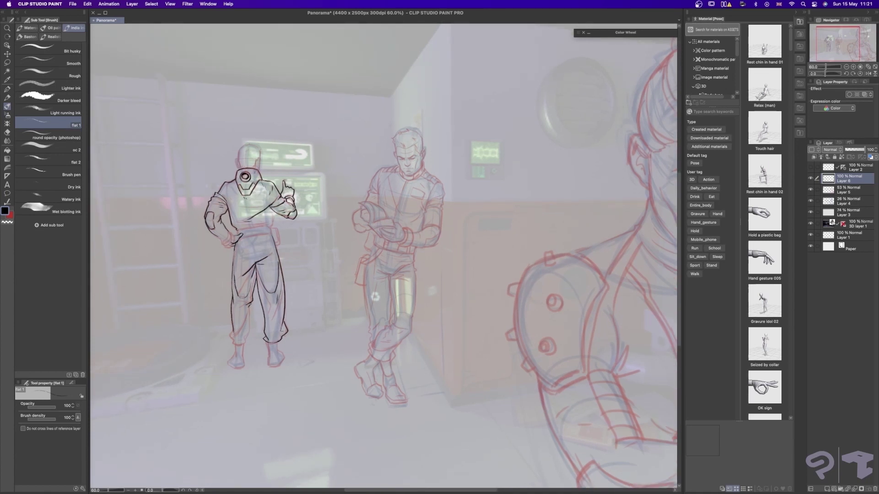
{"action": "left_click_drag", "start_coordinate": [252, 302], "coordinate": [247, 335]}
{"action": "middle_click_drag", "start_coordinate": [248, 314], "coordinate": [252, 316]}
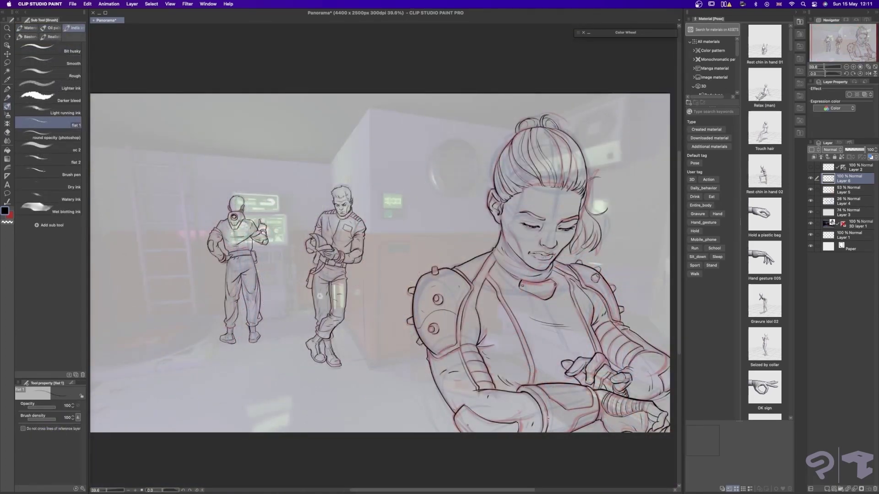
Step: Ink the sleeve and forearm details of the foreground woman with the flat 1 brush
{"action": "scroll", "coordinate": [545, 423], "scroll_direction": "right", "scroll_amount": 5}
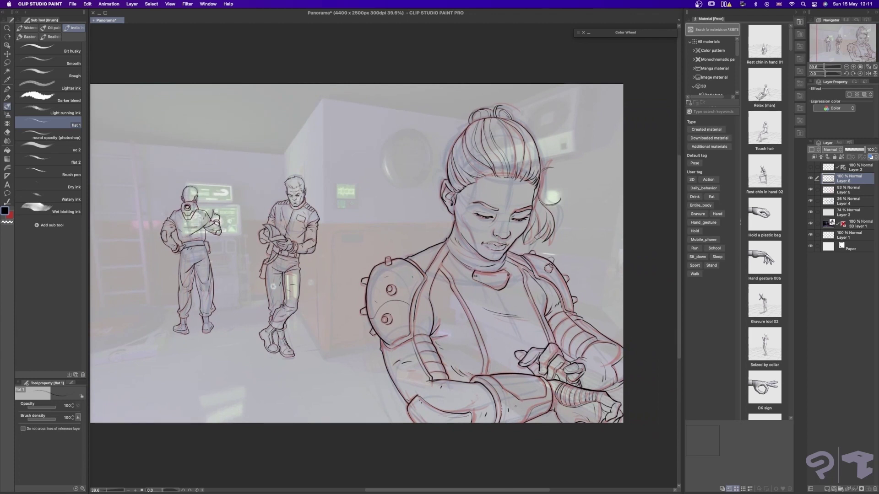
{"action": "scroll", "coordinate": [362, 259], "scroll_direction": "left", "scroll_amount": 3}
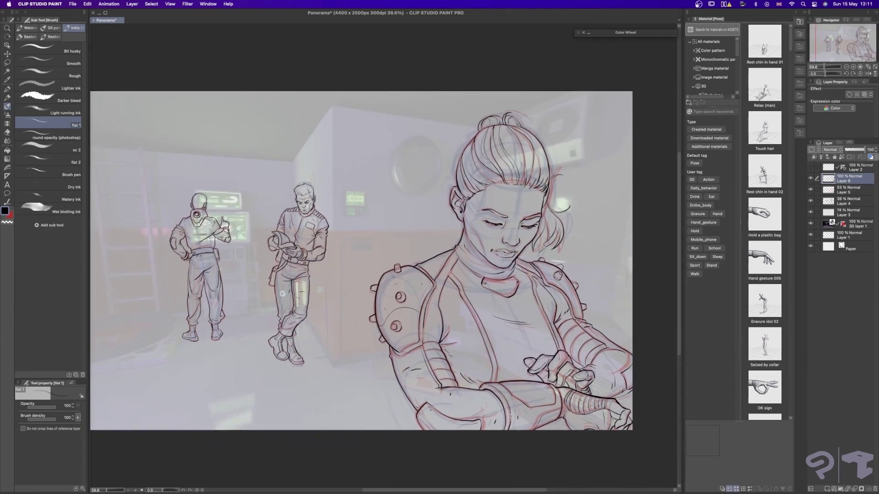
{"action": "scroll", "coordinate": [361, 258], "scroll_direction": "right", "scroll_amount": 5}
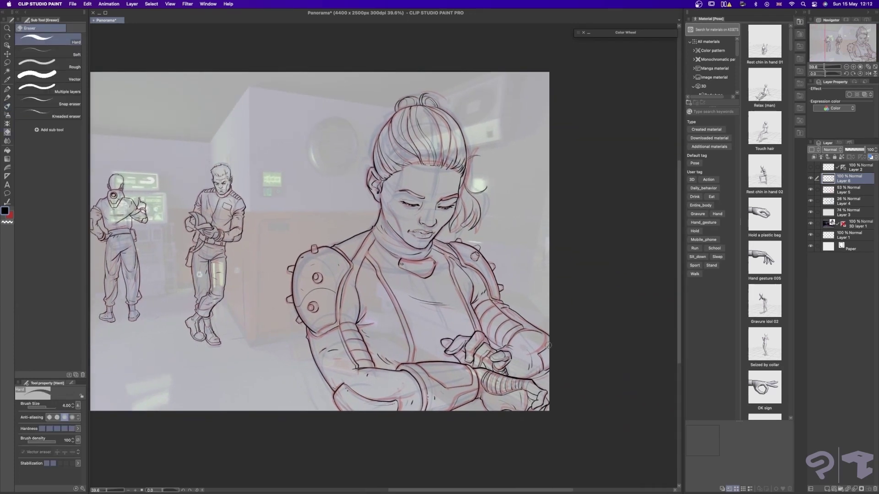
{"action": "scroll", "coordinate": [430, 365], "scroll_direction": "left", "scroll_amount": 3}
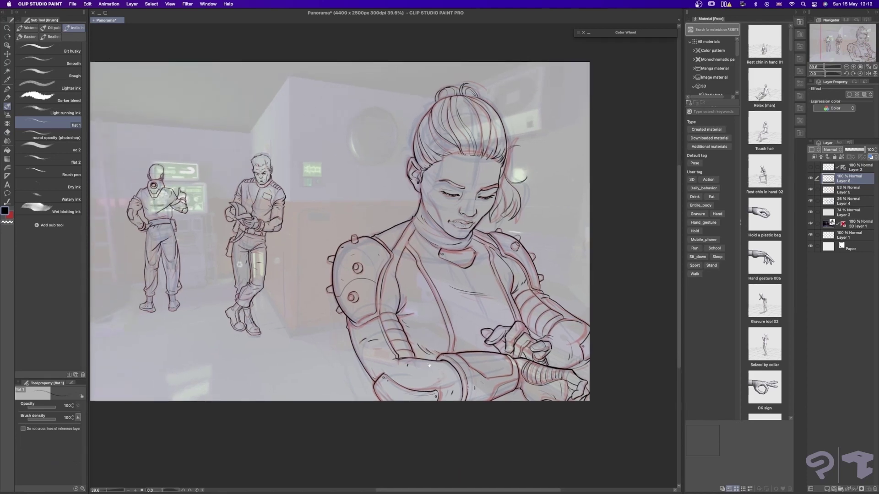
{"action": "left_click_drag", "start_coordinate": [393, 383], "coordinate": [380, 398]}
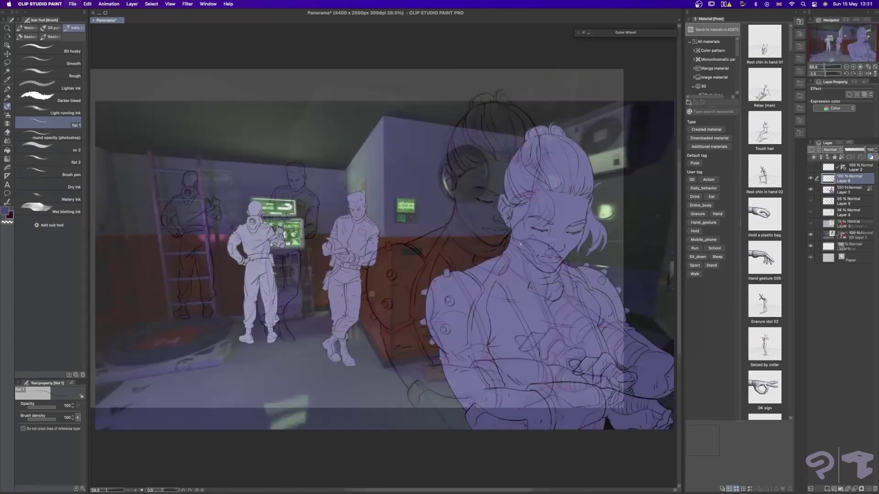
Step: View the whole illustration with the flat-coloured figures and save the file
{"action": "key", "text": "ctrl+alt+space"}
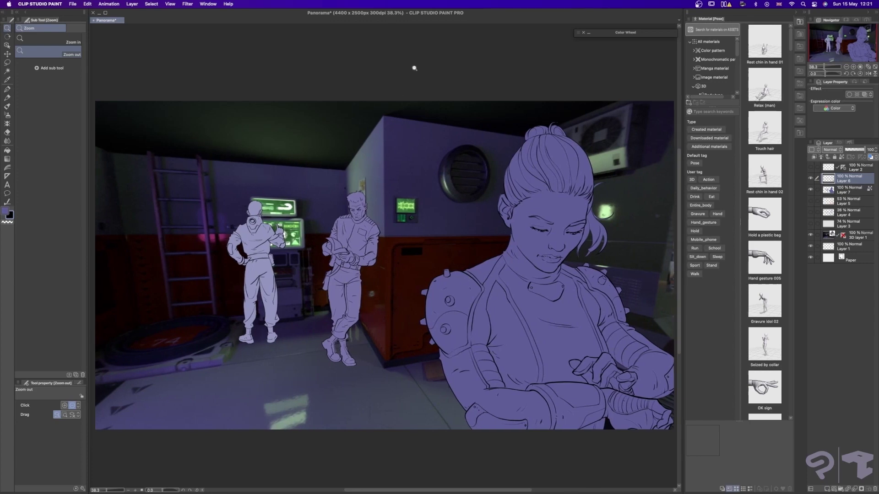
{"action": "key", "text": "super+s"}
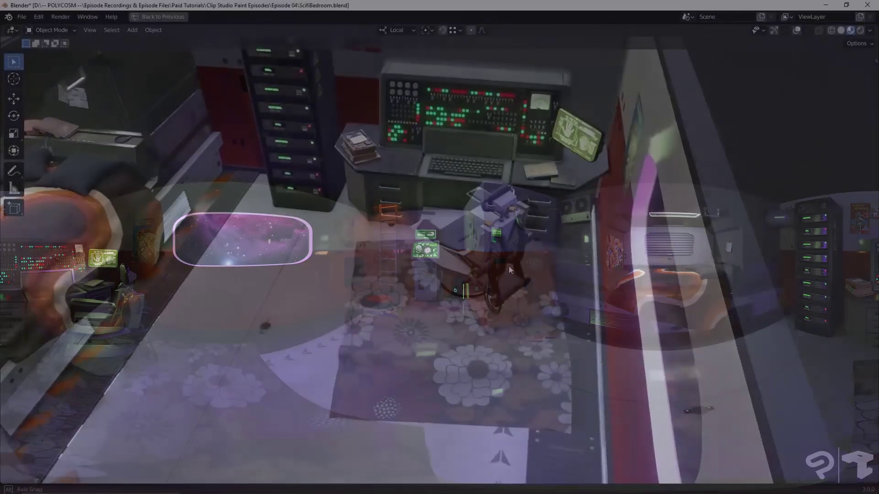
{"action": "middle_click_drag", "start_coordinate": [509, 265], "coordinate": [579, 240]}
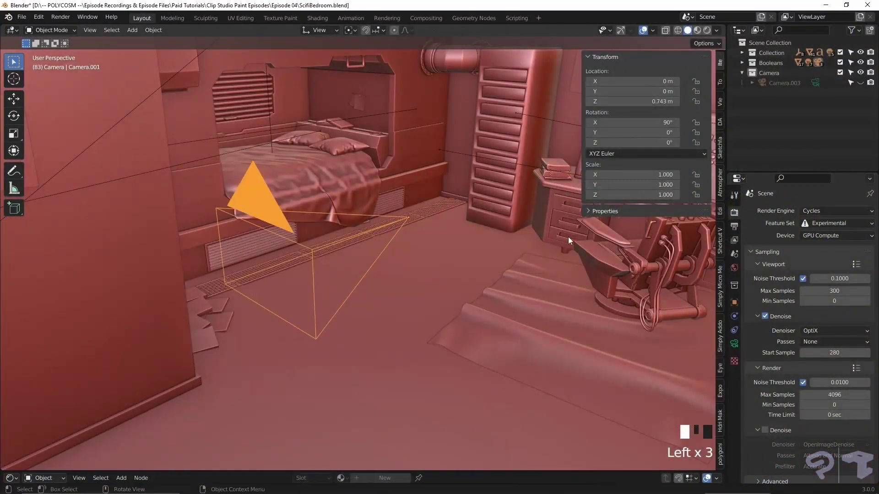
{"action": "key", "text": "ctrl+z"}
{"action": "key", "text": "ctrl+z"}
{"action": "key", "text": "ctrl+z"}
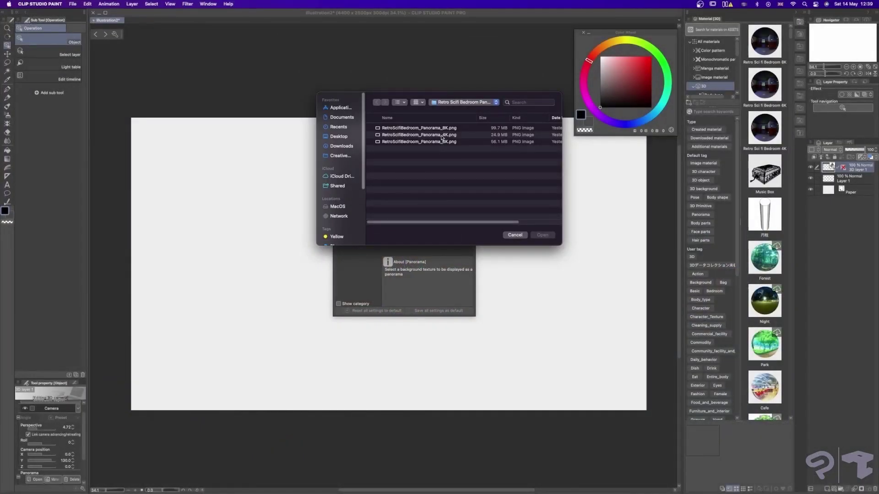
Step: Load RetroScifiBedroom_Panorama_4K.png as the 3D panorama's texture and move the Sub Tool Detail window clear of the canvas
{"action": "left_click", "coordinate": [441, 135]}
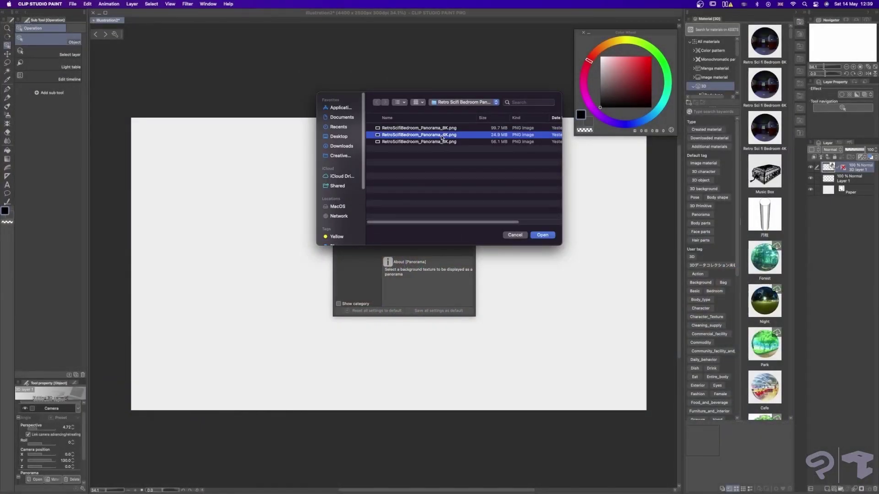
{"action": "double_click", "coordinate": [442, 135]}
{"action": "left_click_drag", "start_coordinate": [437, 113], "coordinate": [121, 112]}
{"action": "left_click_drag", "start_coordinate": [94, 117], "coordinate": [86, 129]}
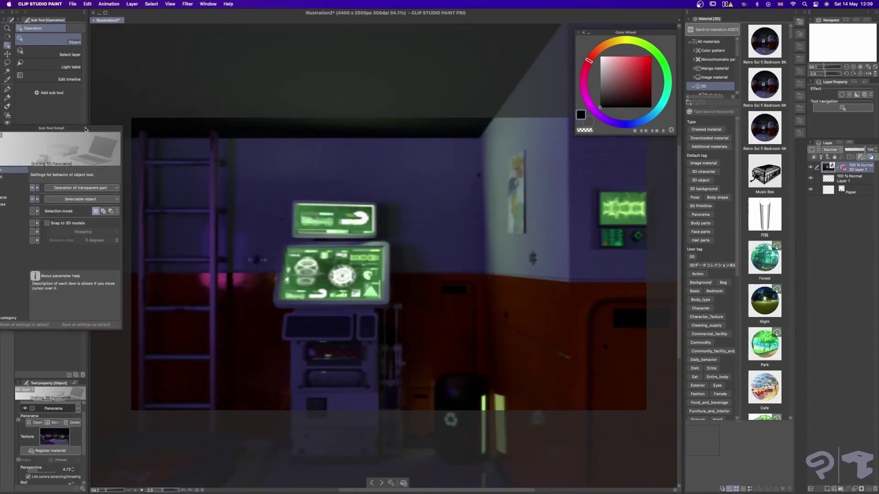